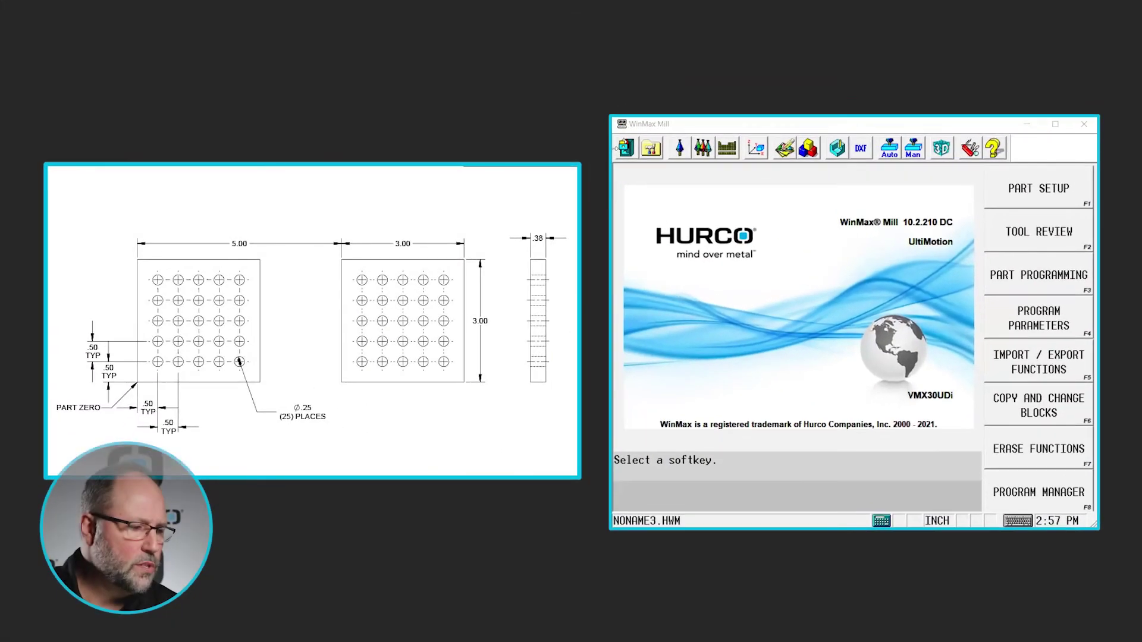
Create a new conversational program, NONAME4.HWM.
click(625, 148)
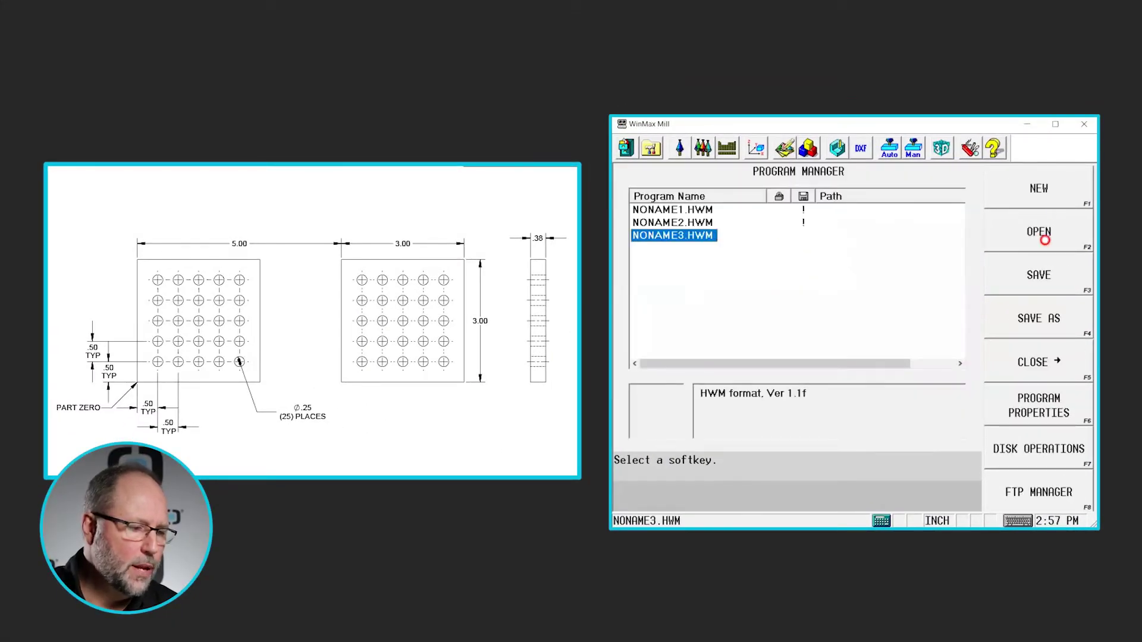
click(1044, 199)
click(1066, 188)
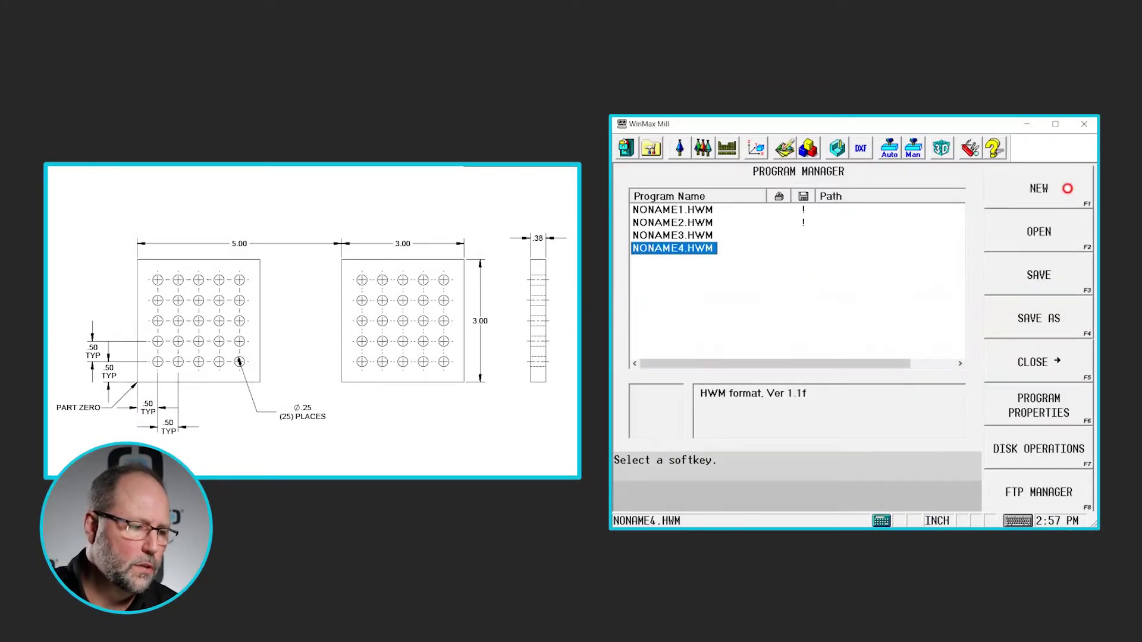
Set the stock geometry to manually sized box stock, X 3, Y 3, Z 0.38.
click(756, 149)
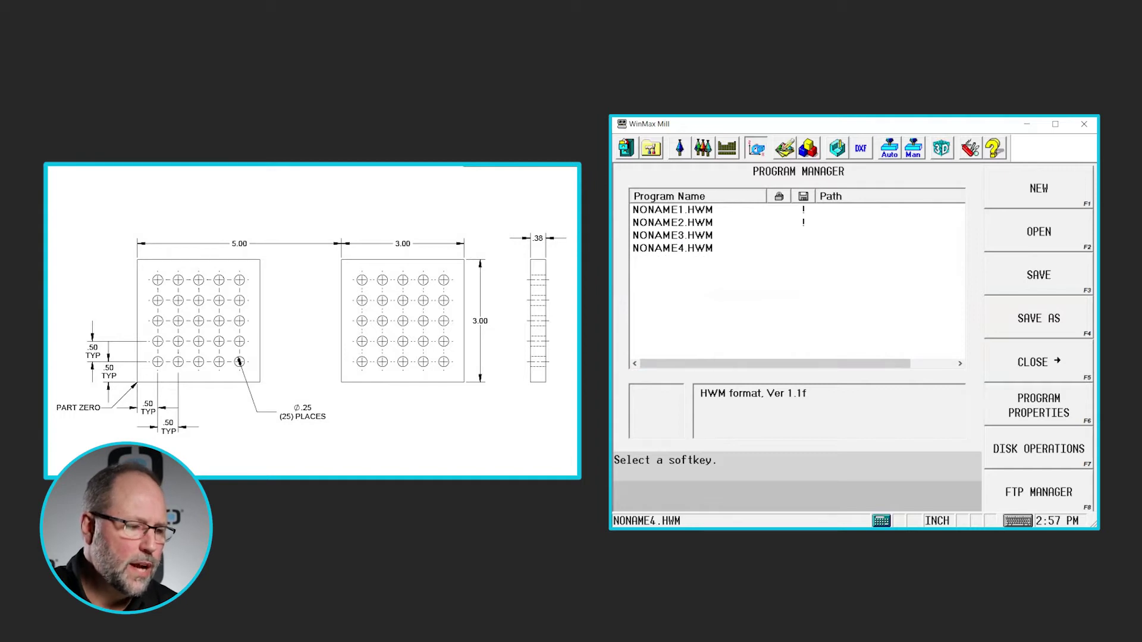
click(1050, 446)
click(1039, 188)
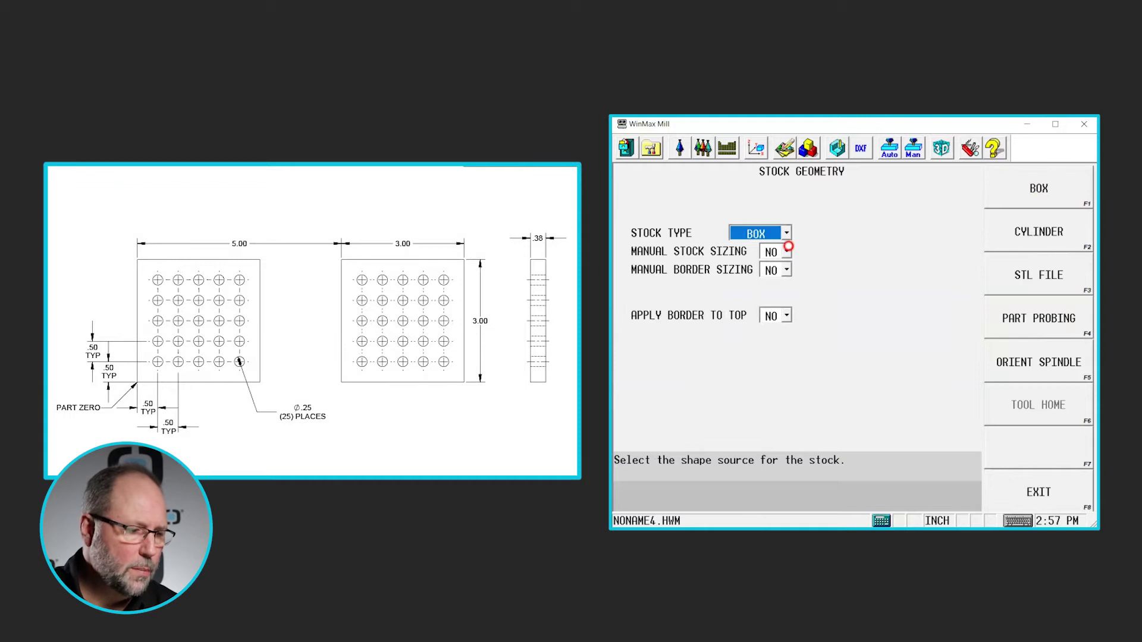
click(786, 253)
click(789, 282)
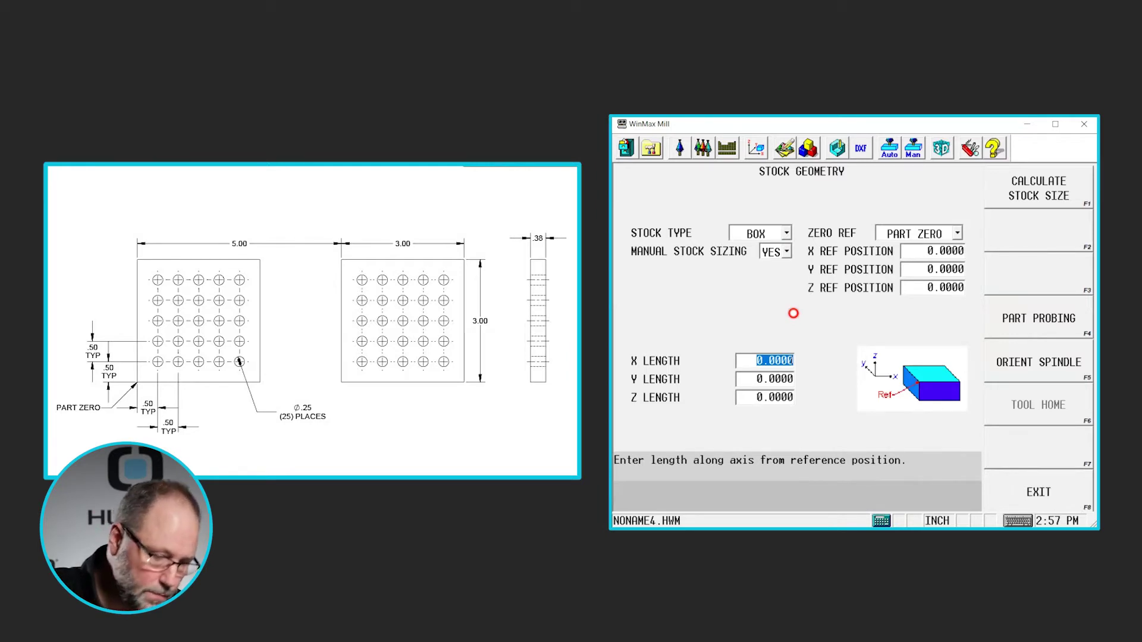
text(3)
key(Return)
text(3)
key(Return)
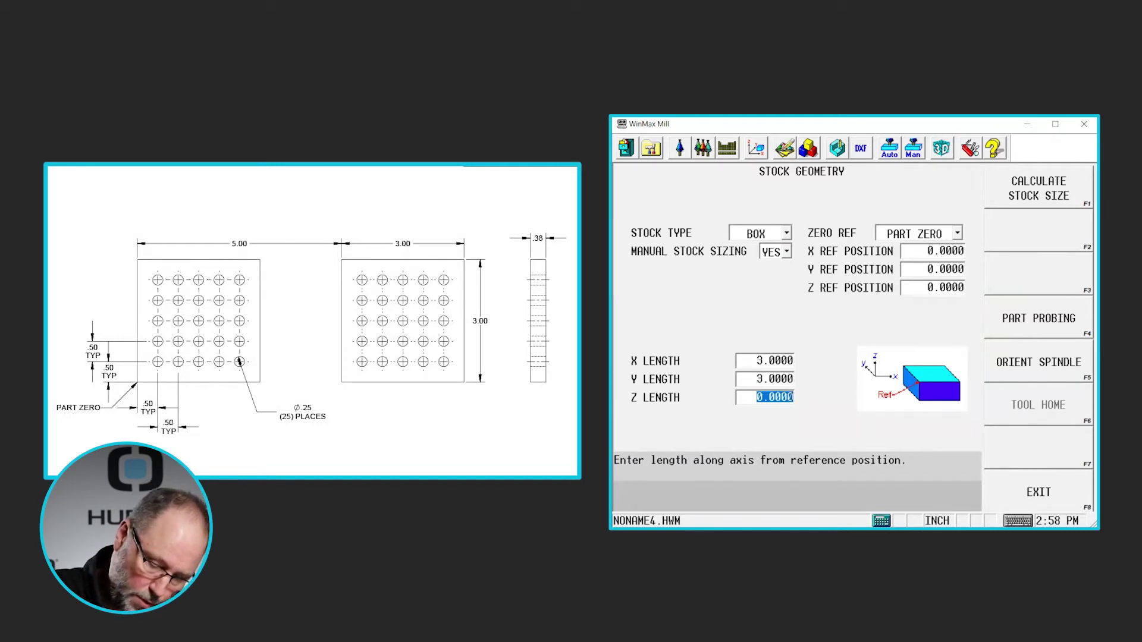
text(.3)
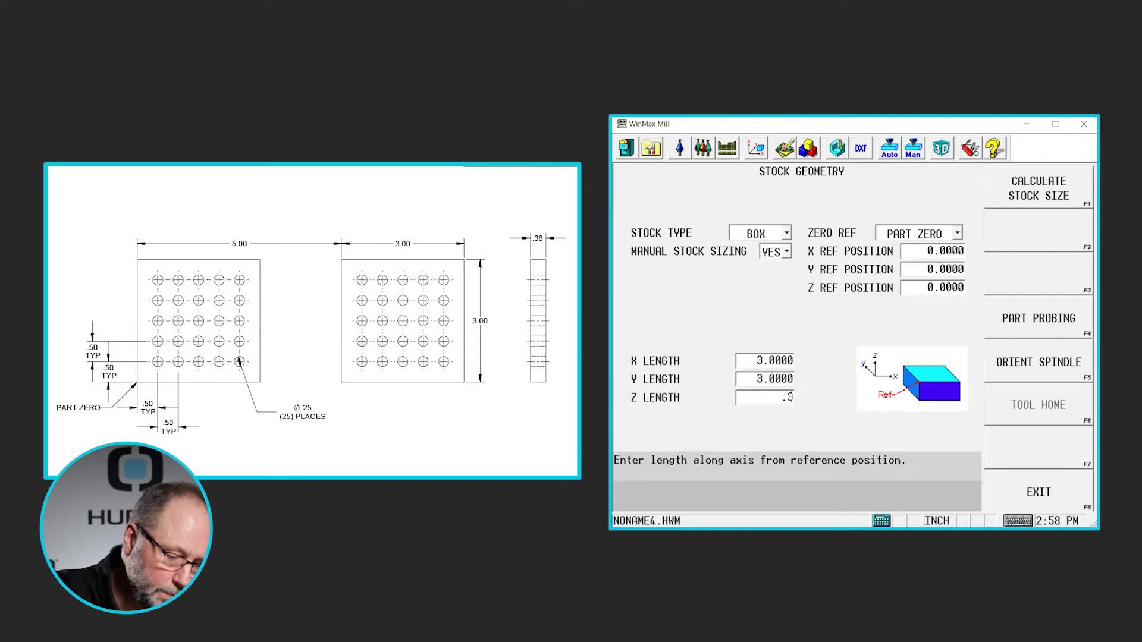
text(8)
key(Return)
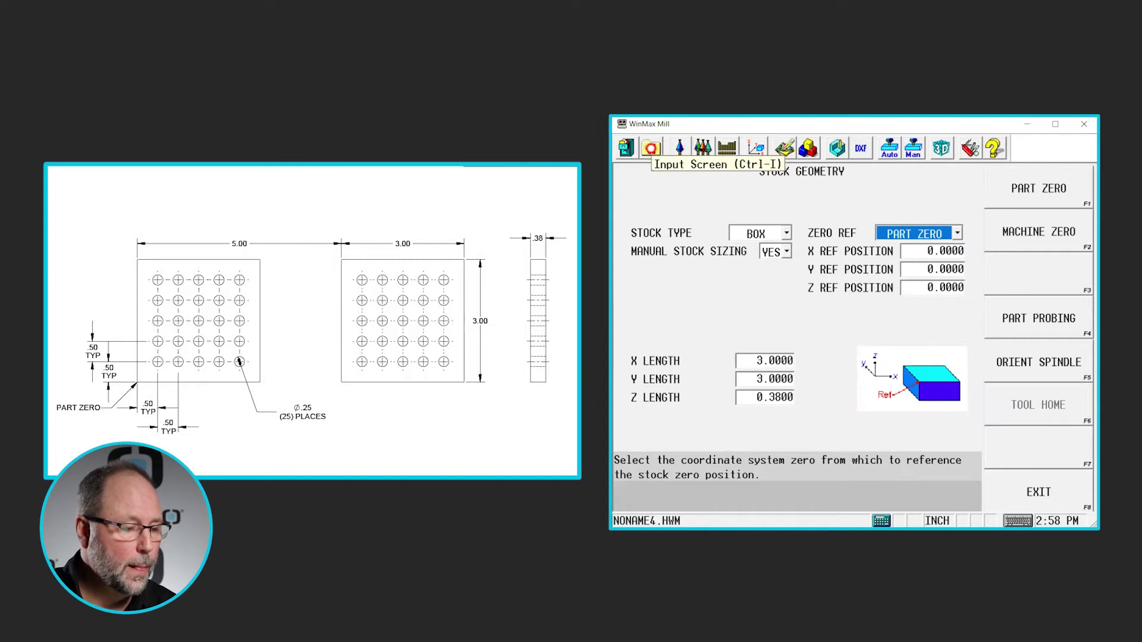
Add a holes block with a center drill from 0.1 to Z -0.125 using tool 1.
click(651, 148)
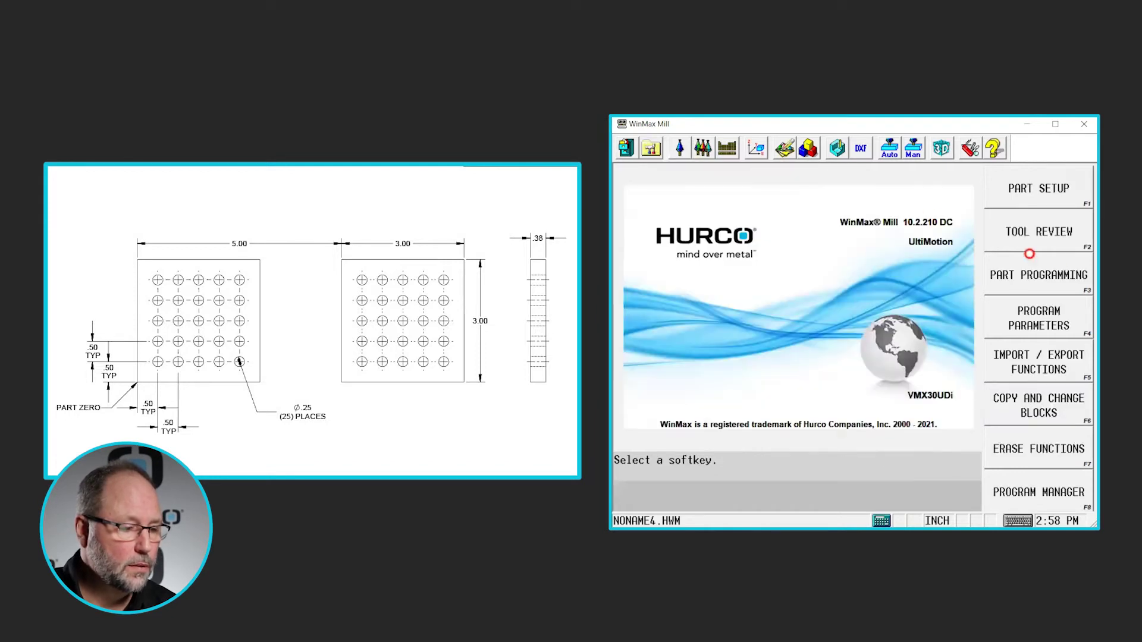
click(1041, 273)
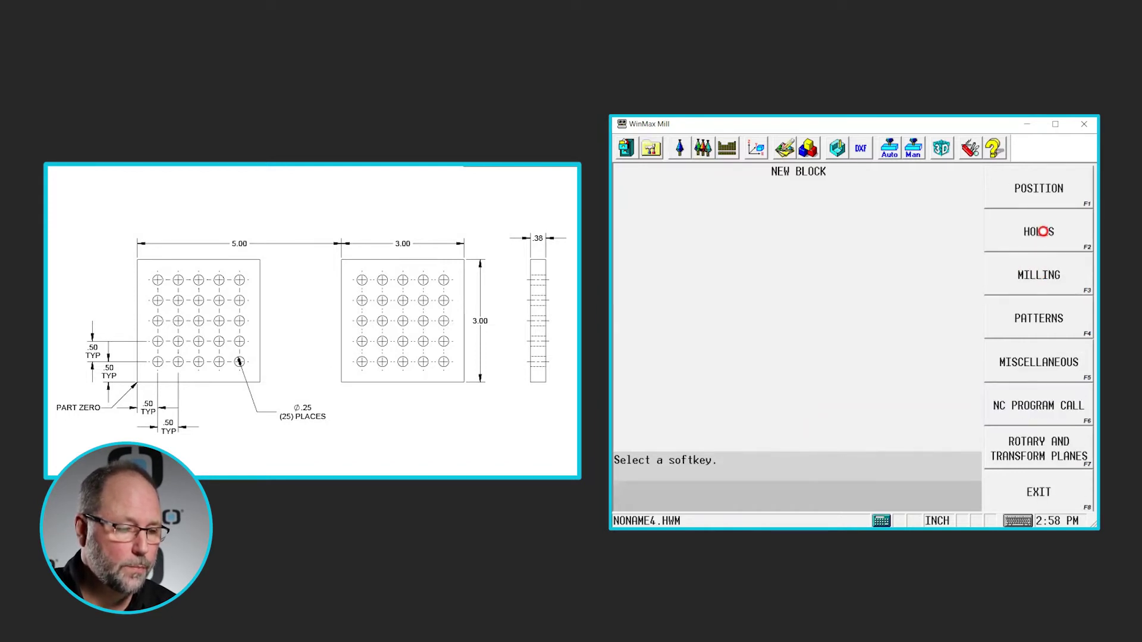
click(1043, 232)
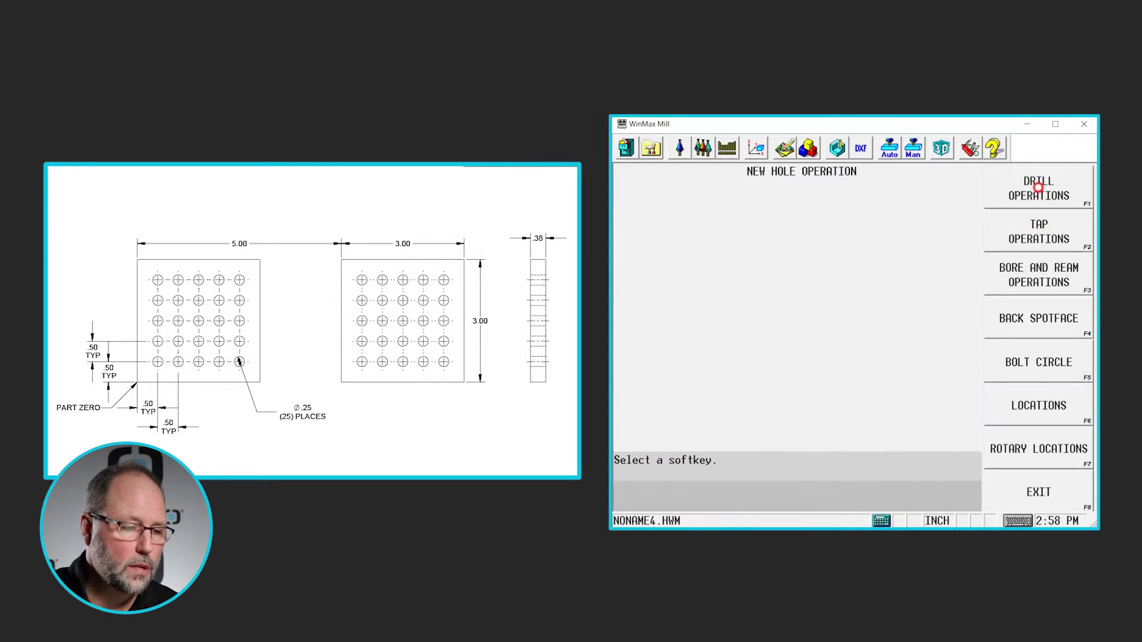
click(1038, 188)
click(1034, 220)
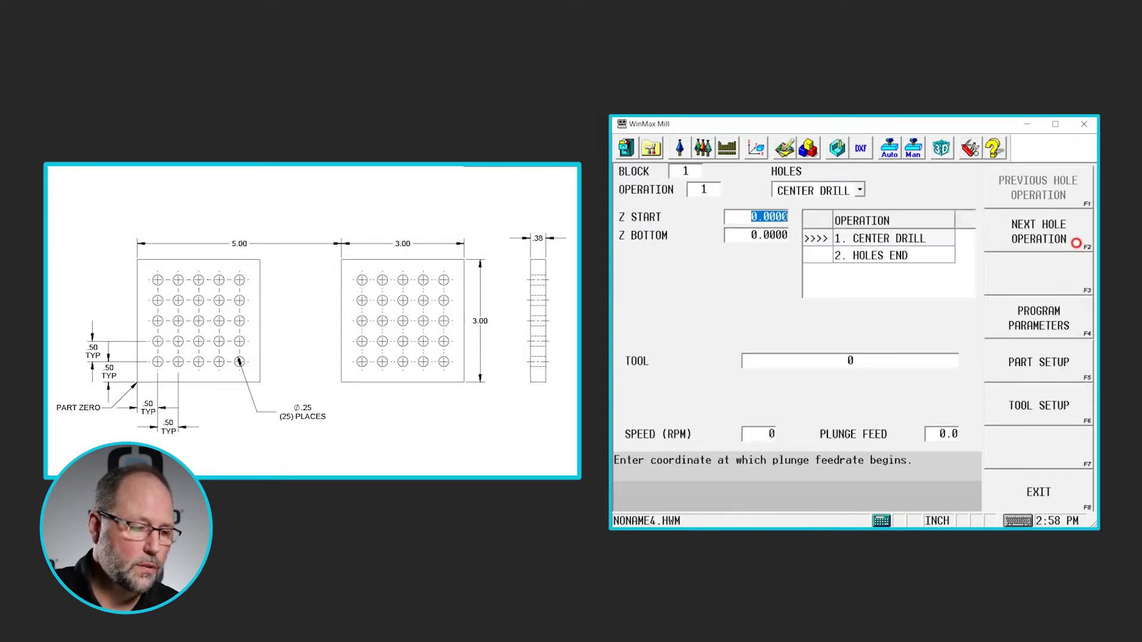
text(.1)
key(Return)
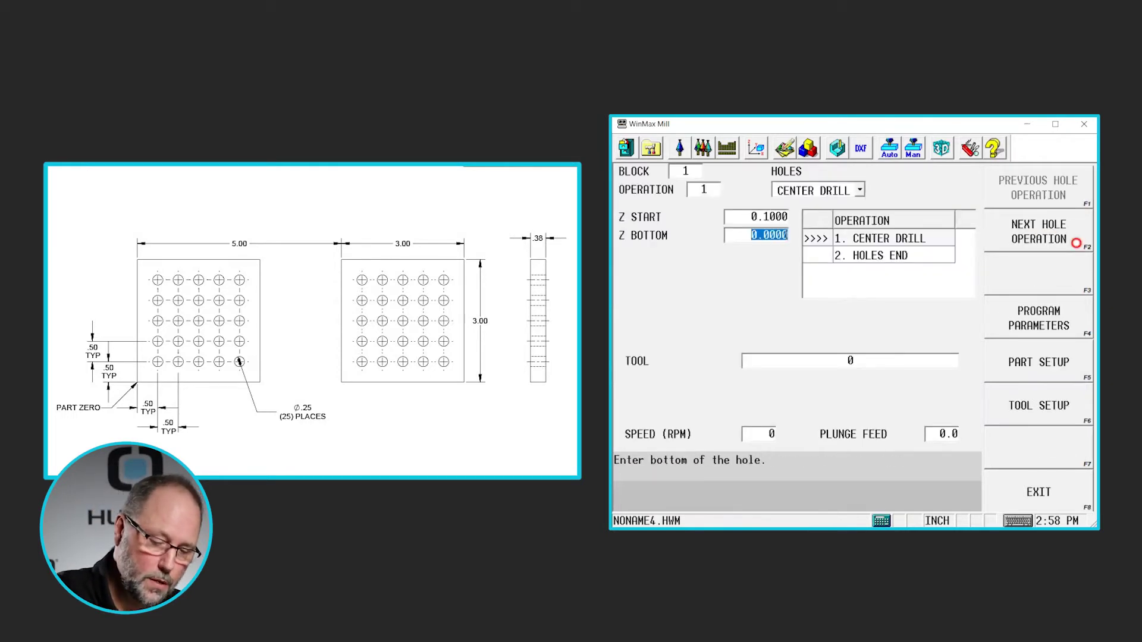
text(-)
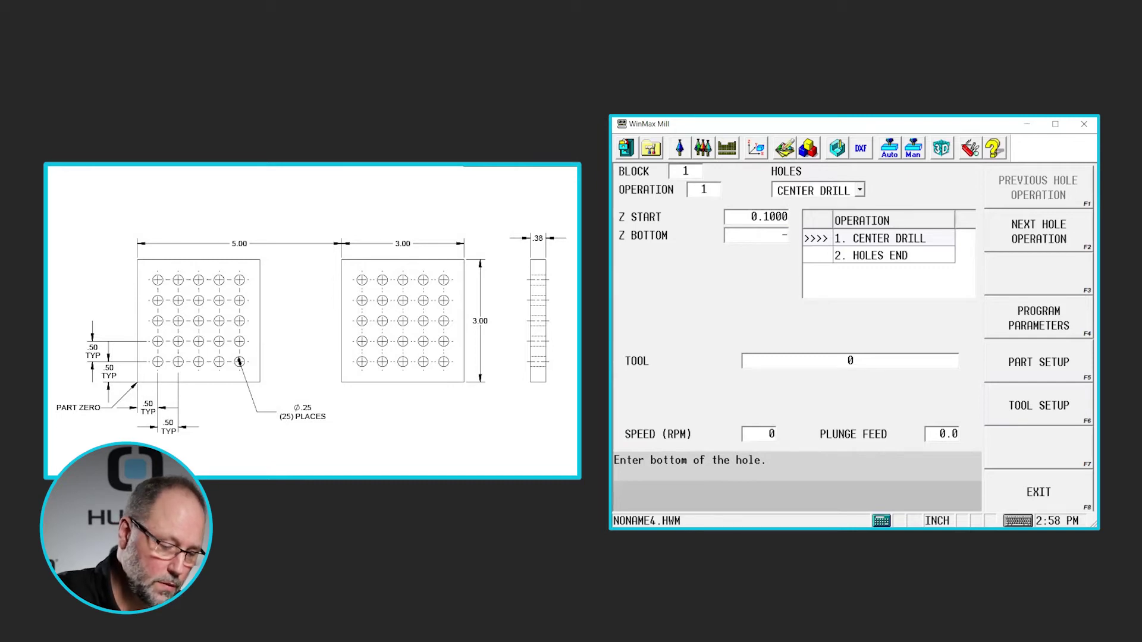
text(0.125)
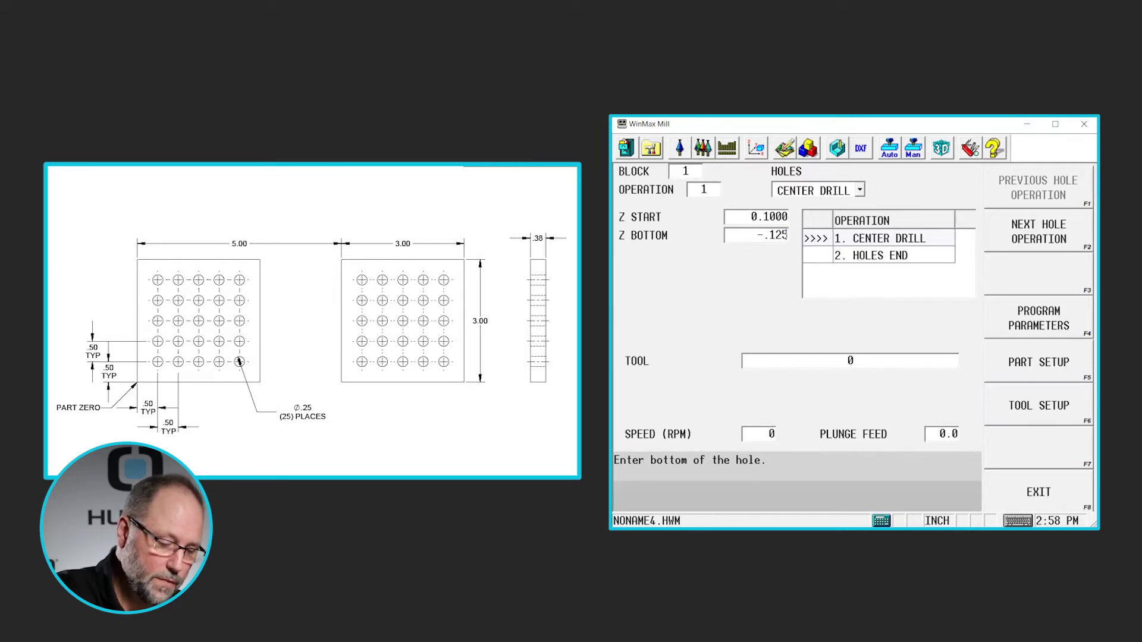
key(Return)
text(1)
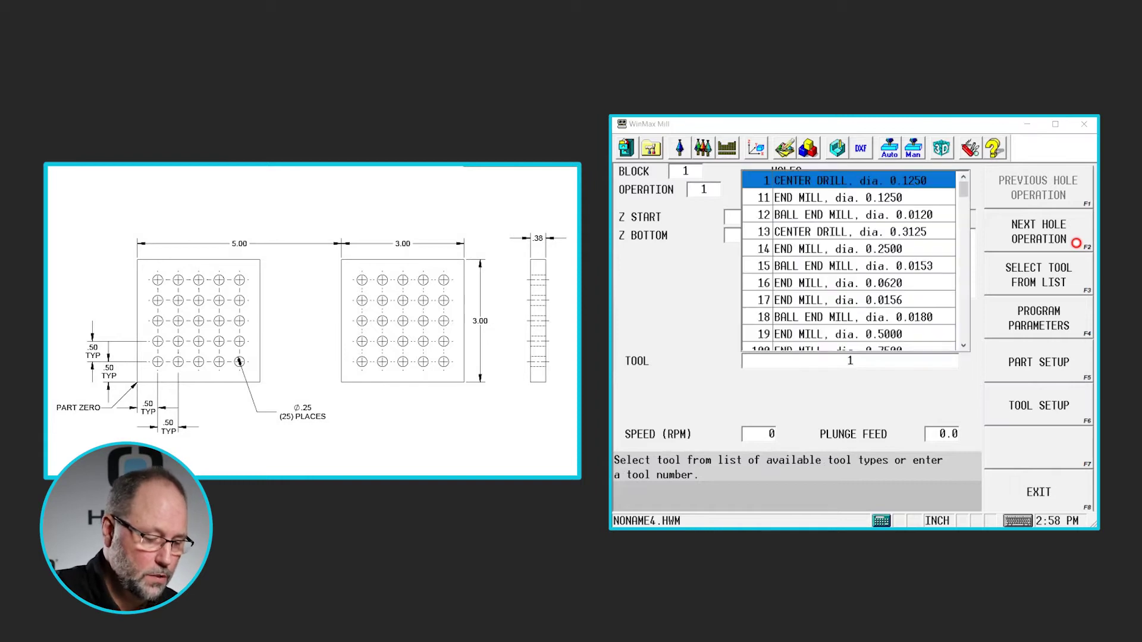
key(Return)
Add a drill operation from 0.1 to Z -0.4 with tool 4, the 0.25 drill.
click(1088, 238)
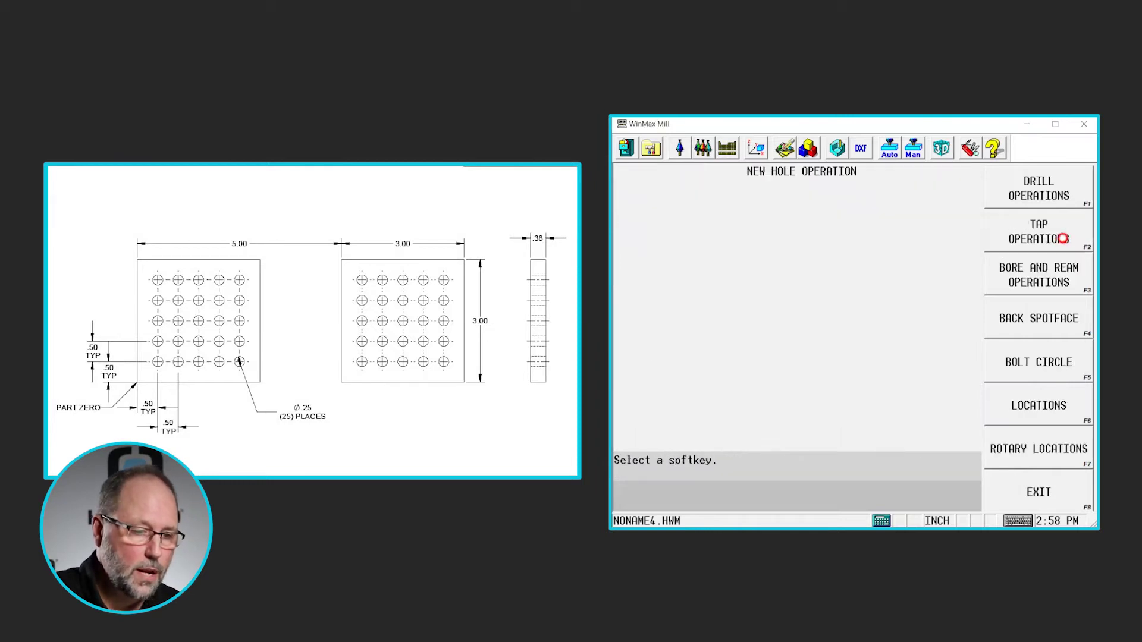
click(1049, 195)
click(1048, 200)
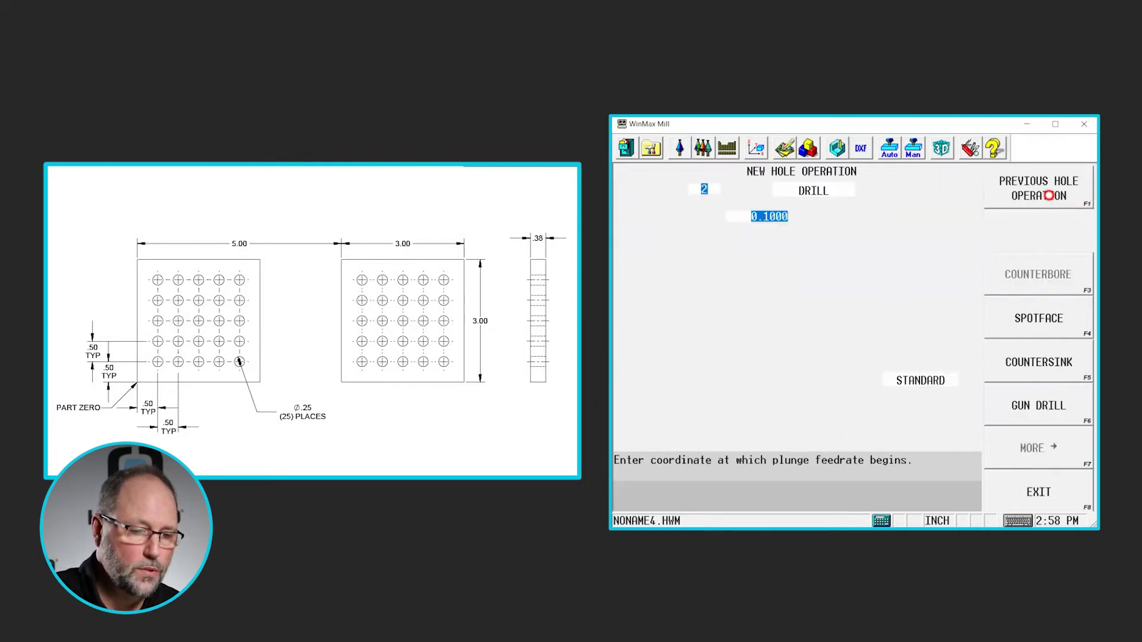
key(Return)
text(-0)
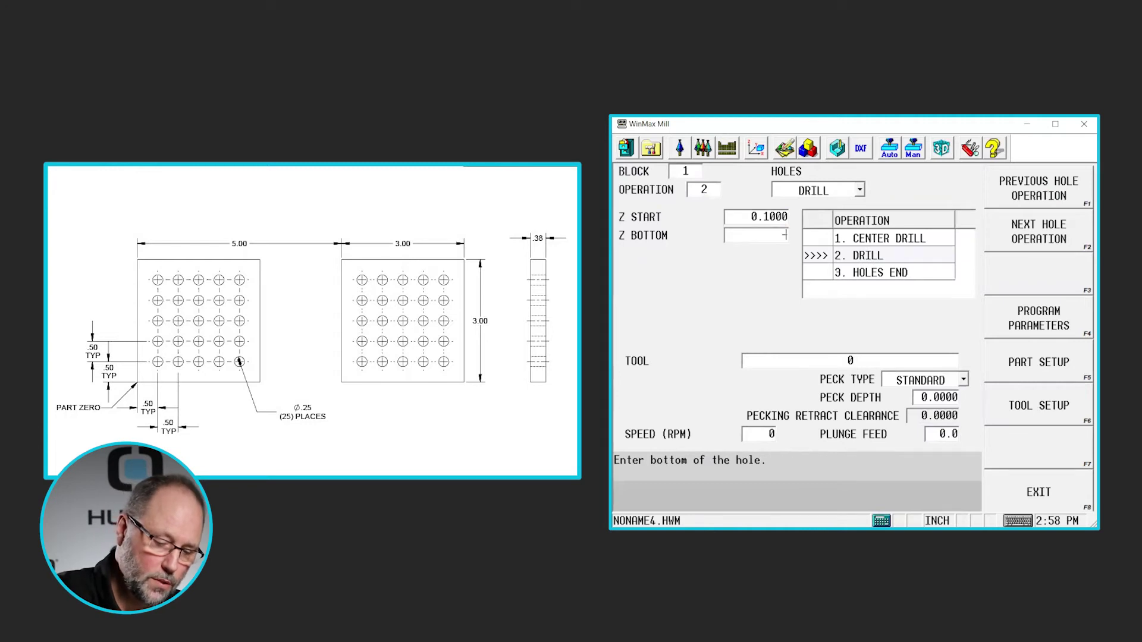
text(.4)
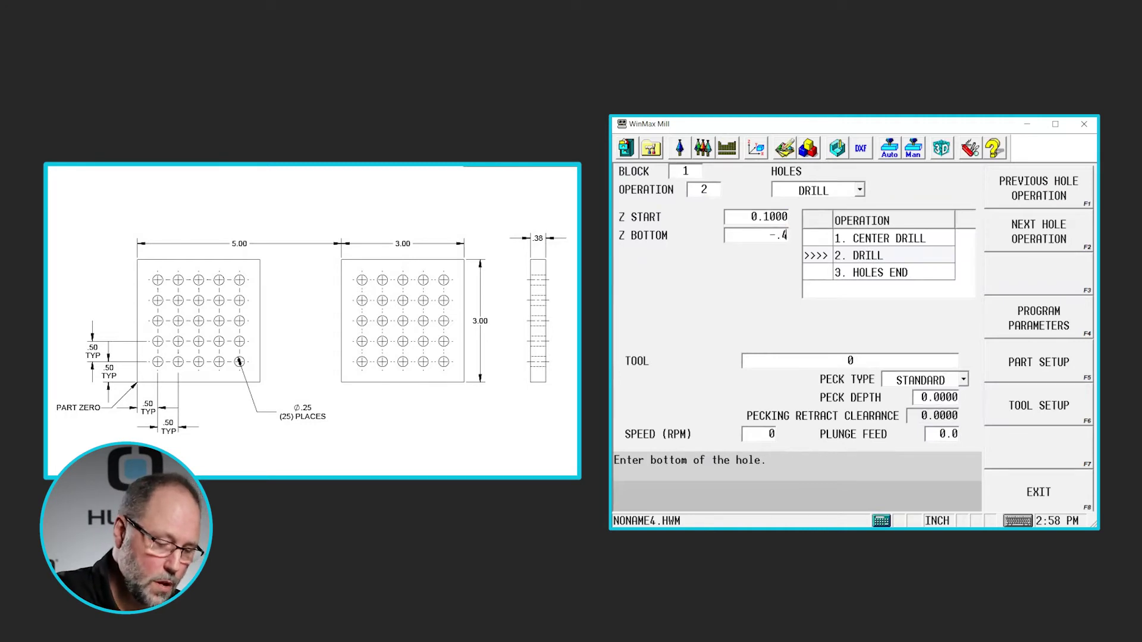
key(Return)
key(F3)
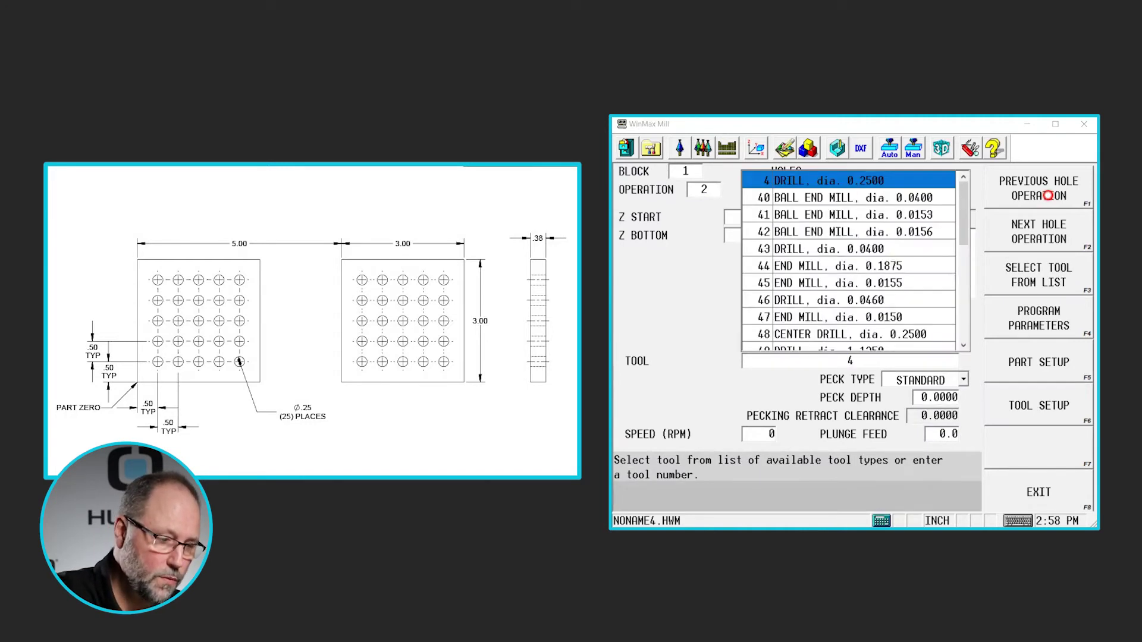
key(Return)
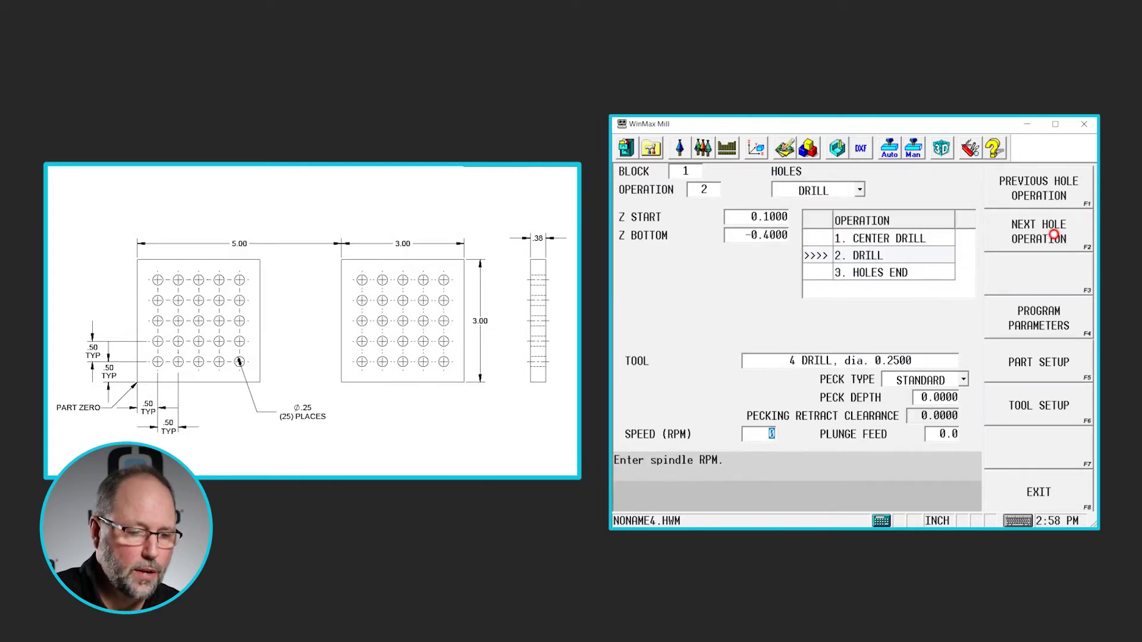
click(1054, 236)
Enter the first hole location at X 0.5, Y 0.5 and begin a second row.
click(1038, 404)
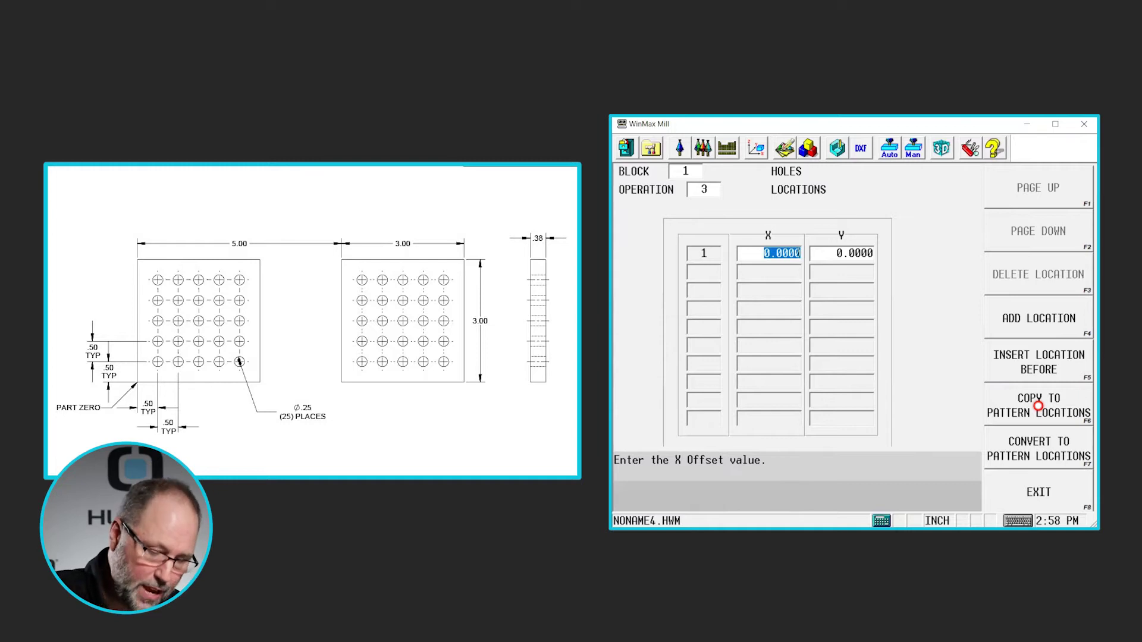
text(.5)
key(Return)
text(.)
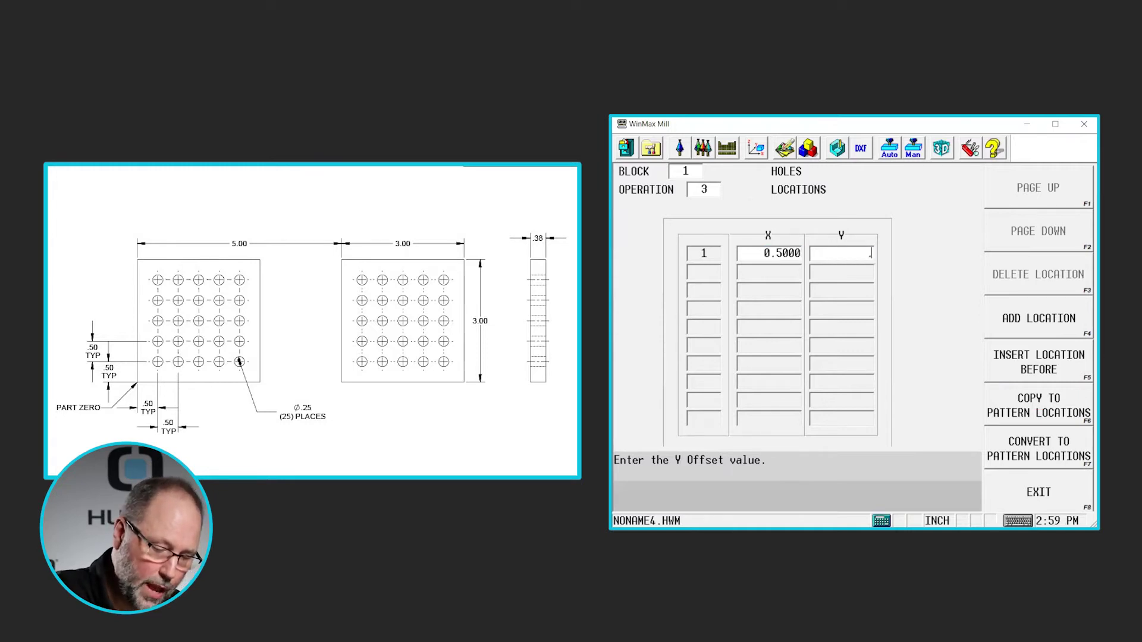
key(Return)
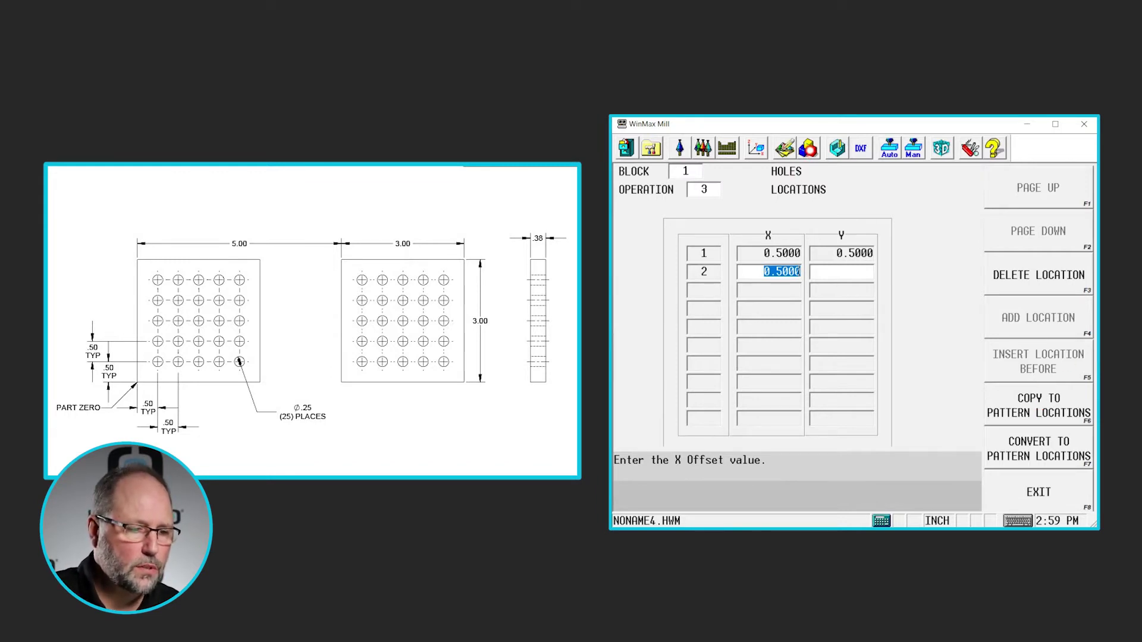
Insert a rectangular loop pattern block ahead of the Holes block.
click(807, 148)
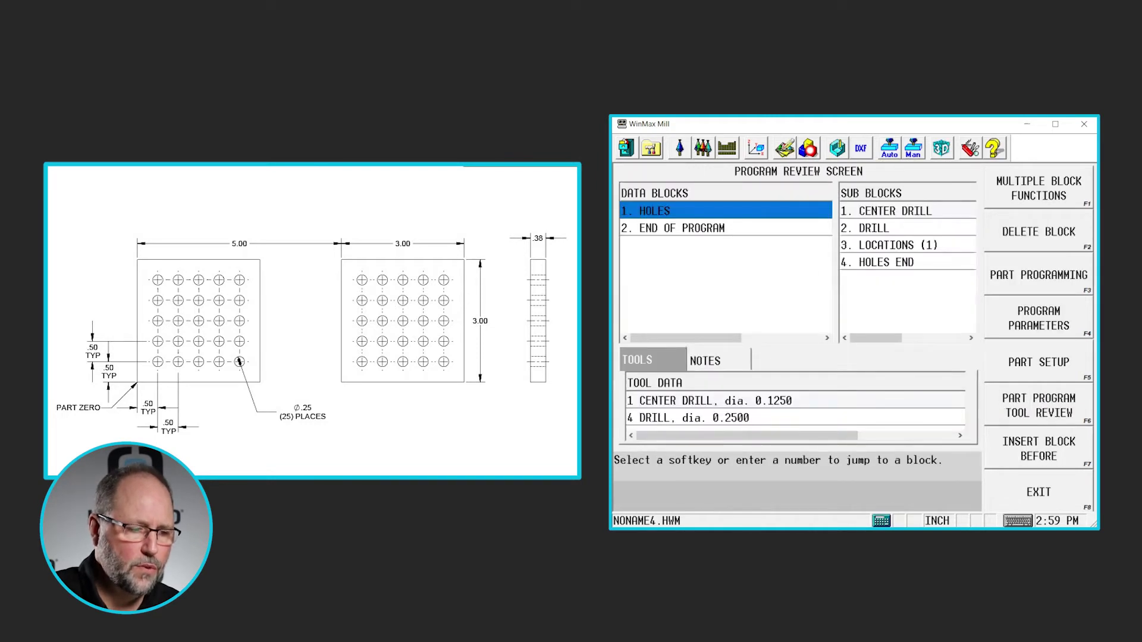
click(663, 212)
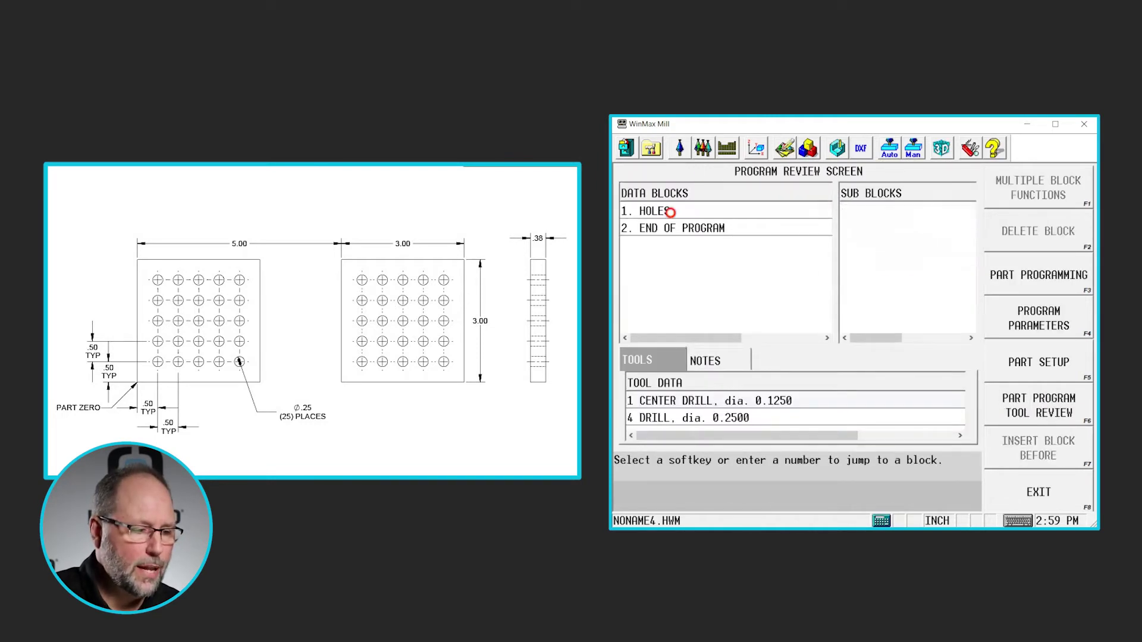
click(637, 210)
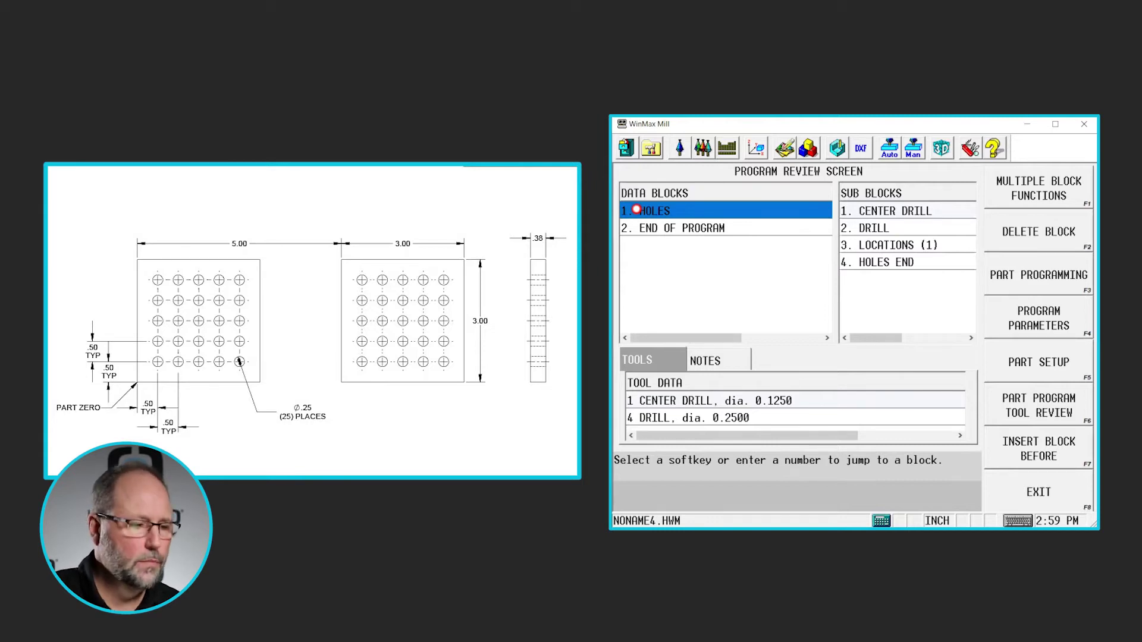
click(1059, 451)
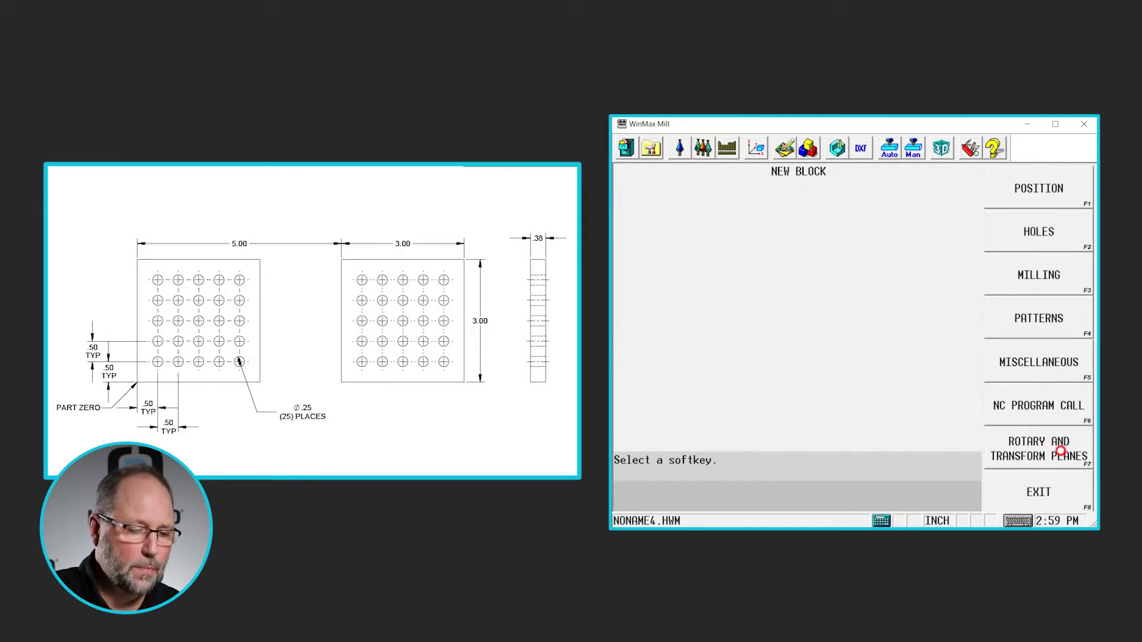
click(1050, 318)
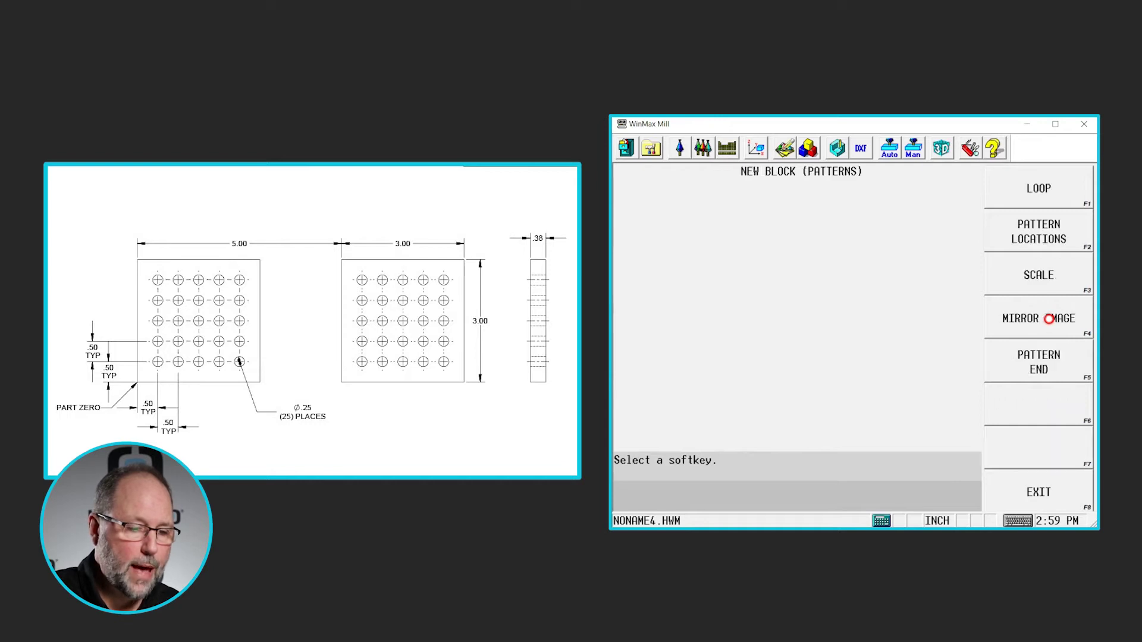
click(1047, 191)
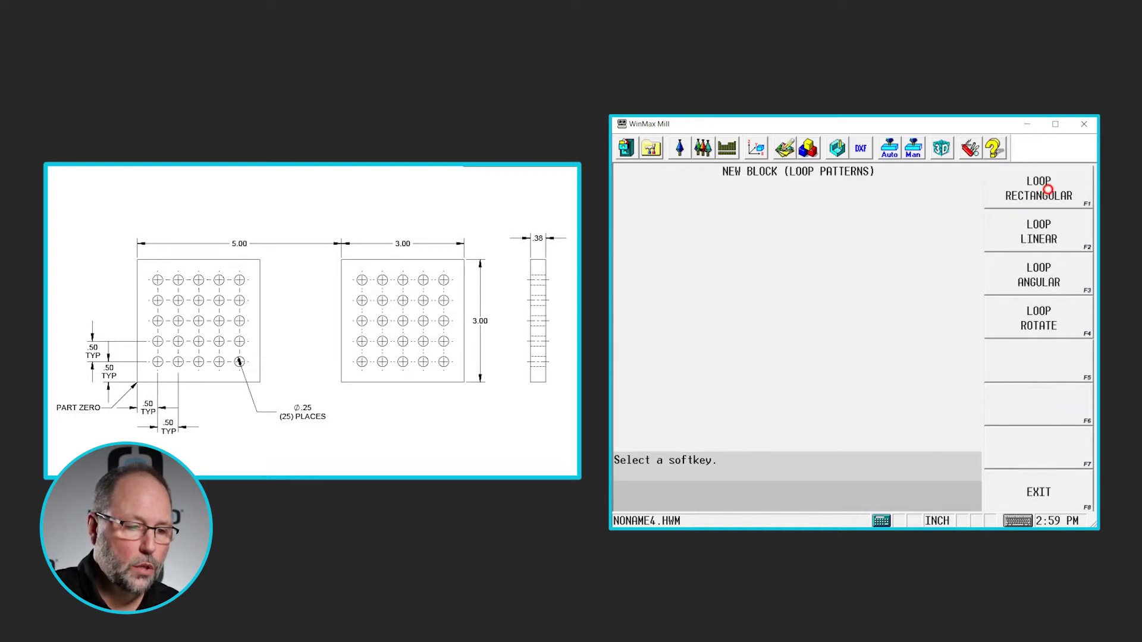
click(1039, 195)
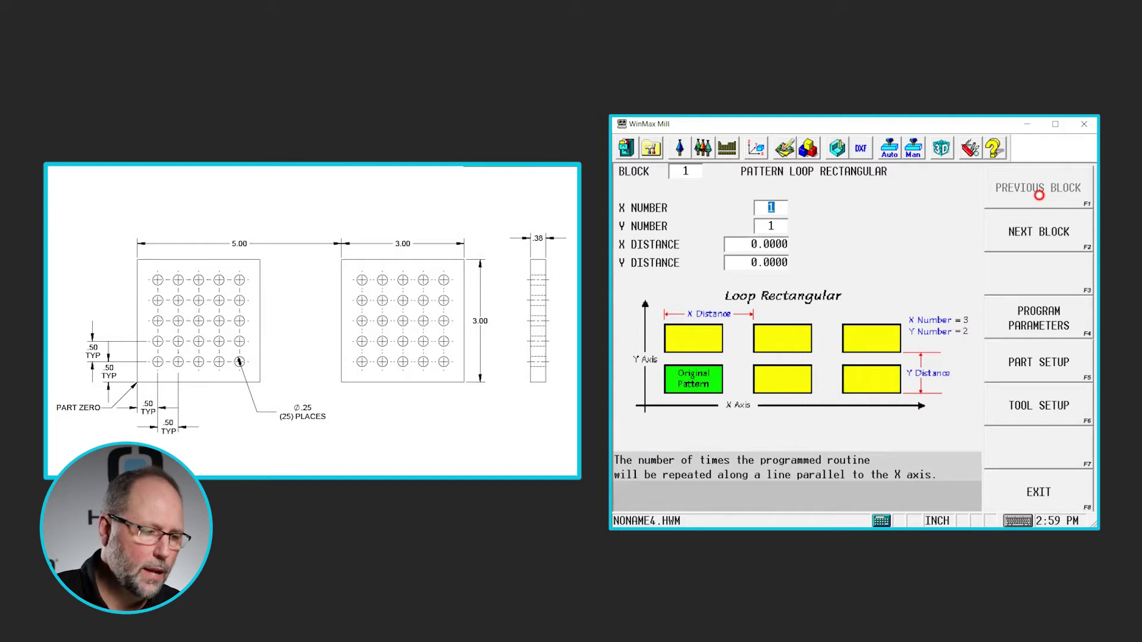
Set the rectangular pattern to 5 × 5 repeats with 0.5 spacing in X and Y.
text(5)
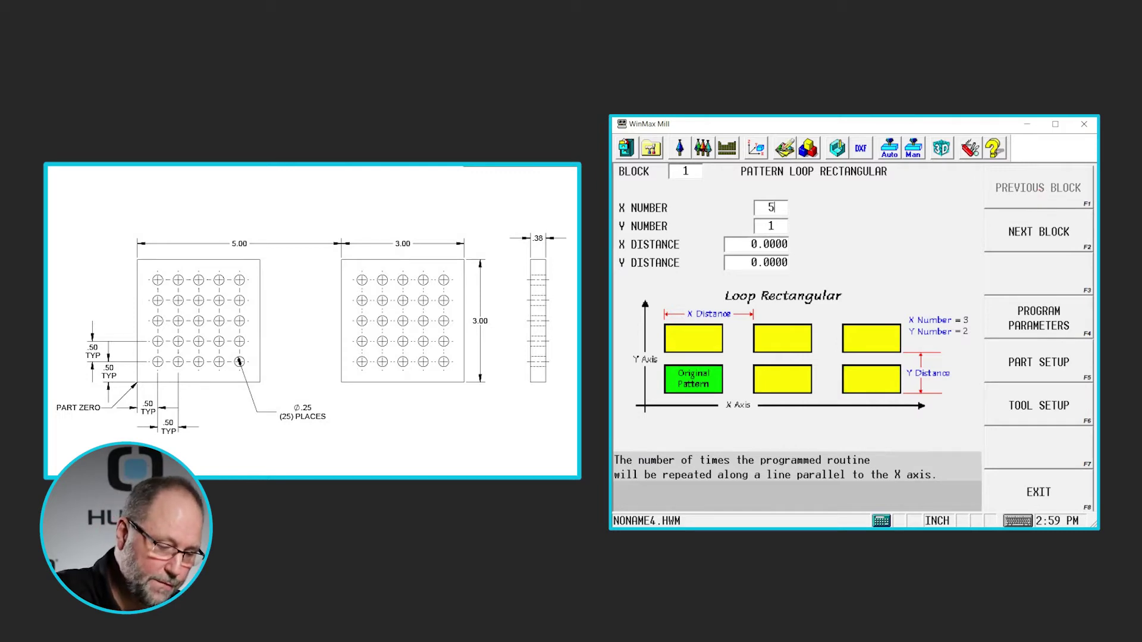
key(Return)
text(5)
key(Return)
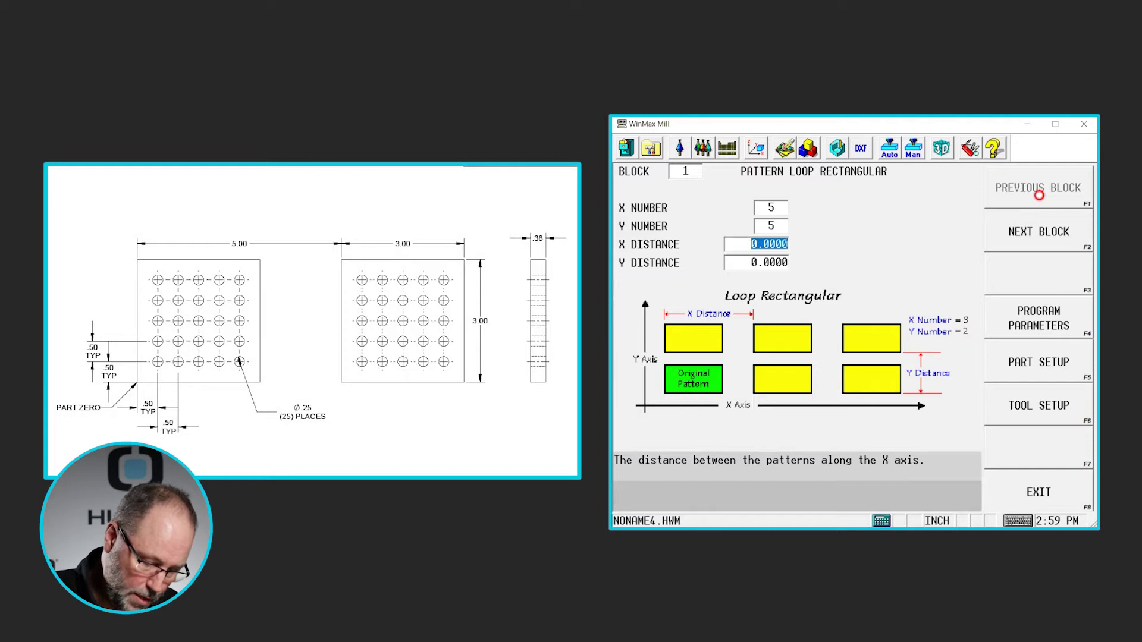
text(.5)
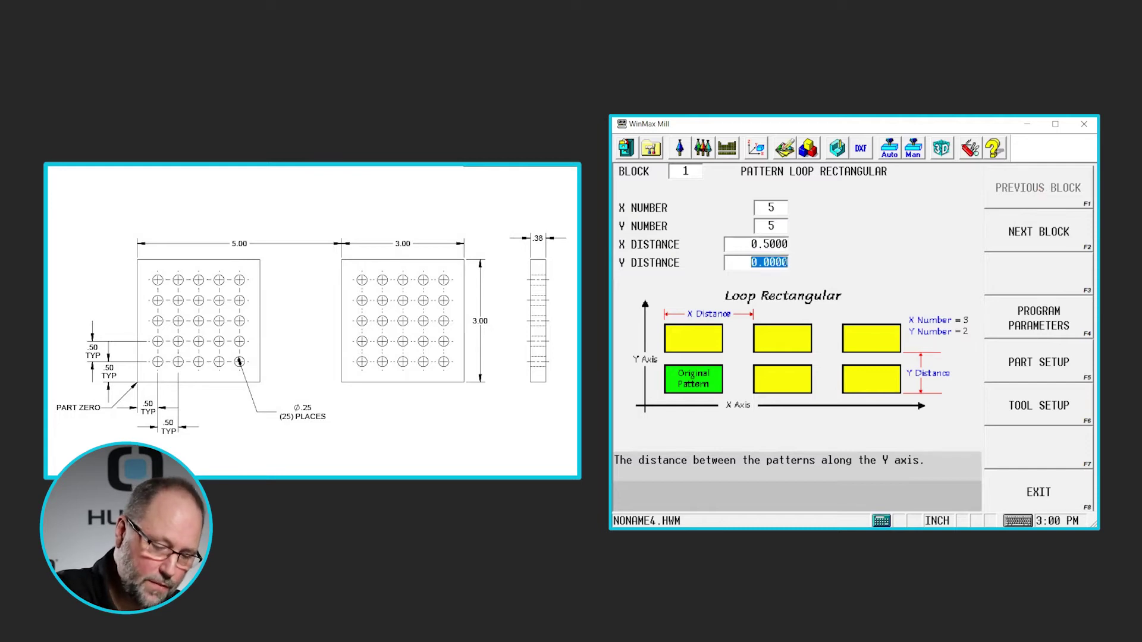
text(.5)
click(1038, 195)
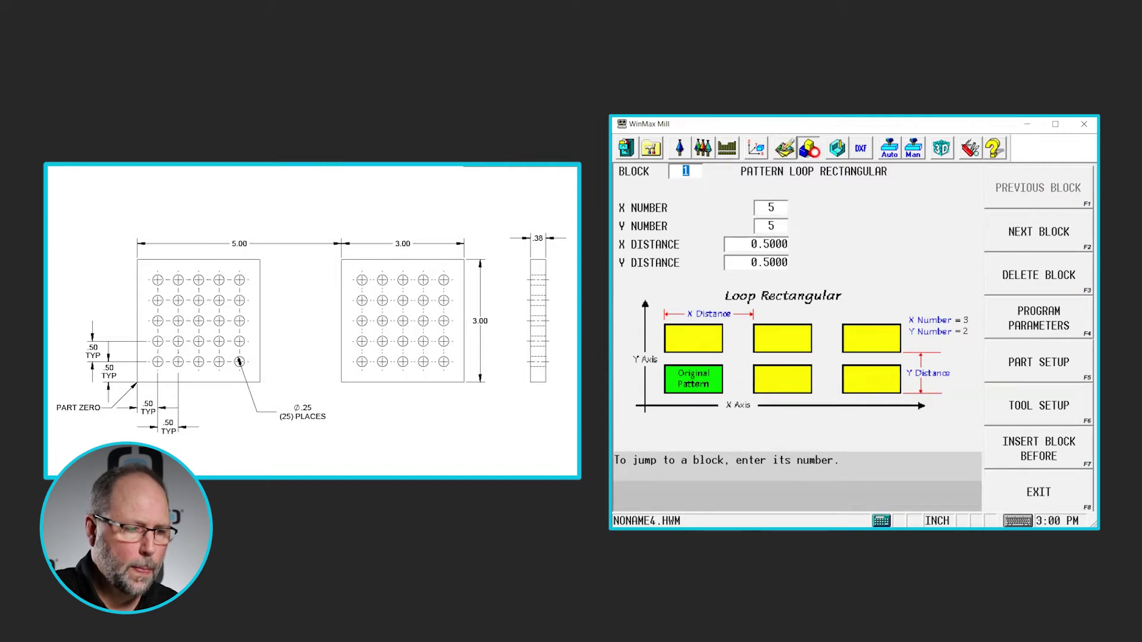
click(808, 149)
Insert a Pattern End block before End of Program to close the rectangular loop.
click(749, 243)
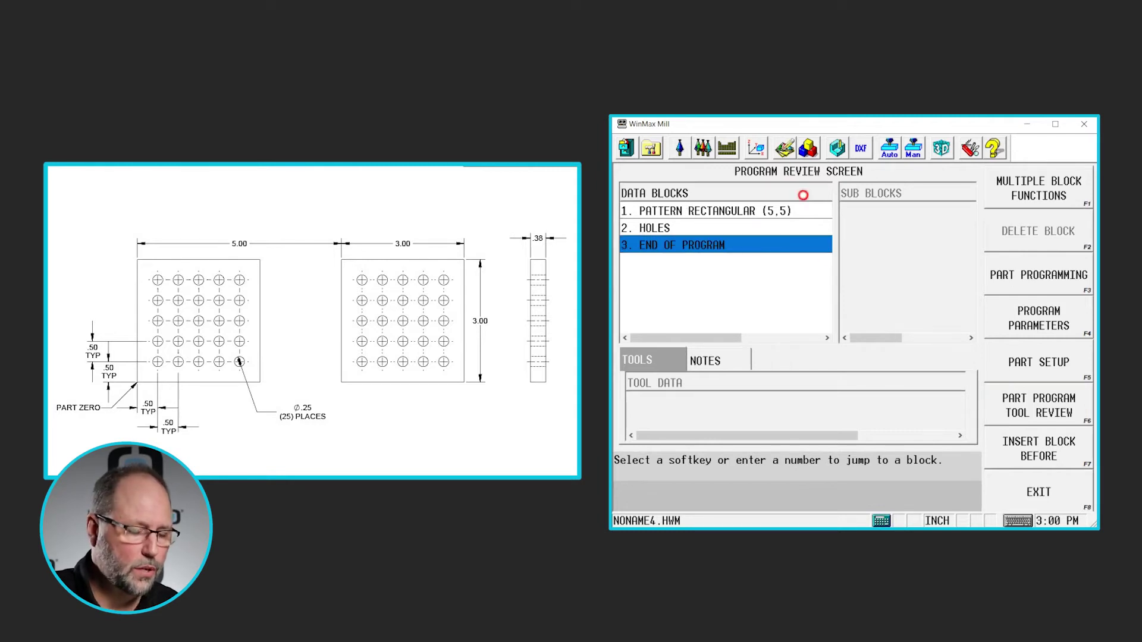
click(1050, 450)
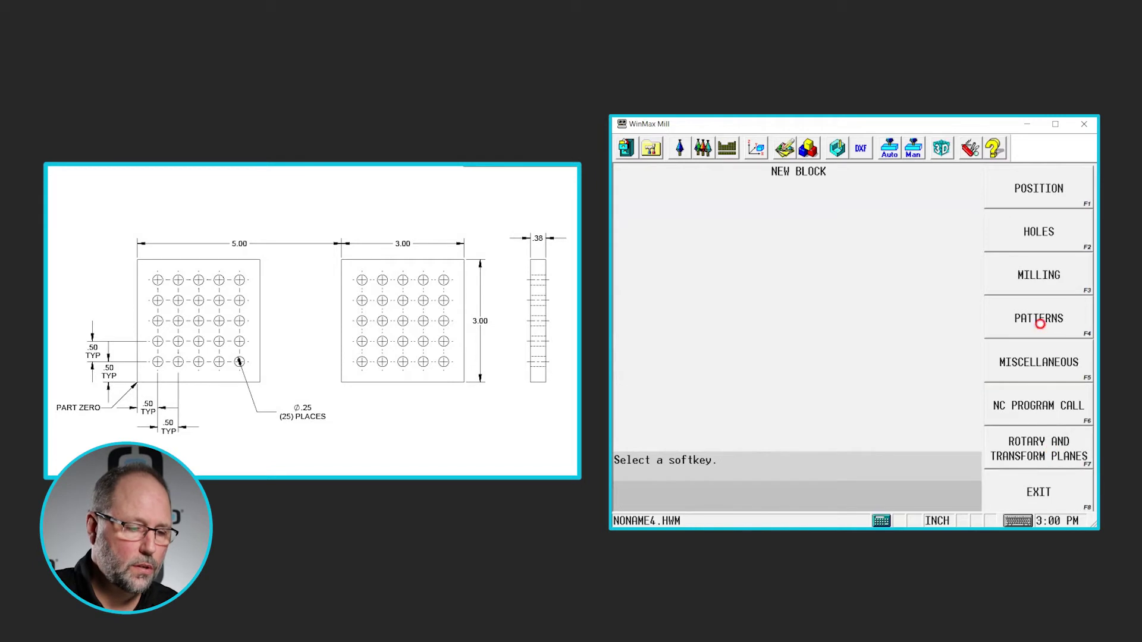
click(1039, 318)
click(1039, 365)
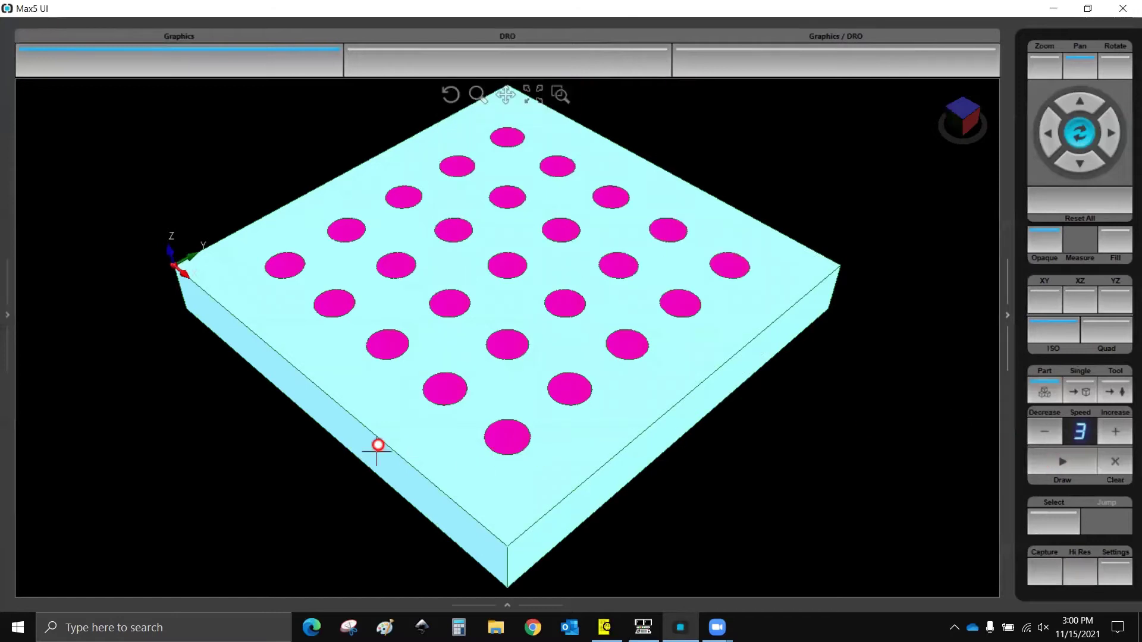
Rotate the simulated plate to show its thickness, then bring up the graphics display settings.
drag(377, 445, 579, 456)
drag(591, 416, 572, 375)
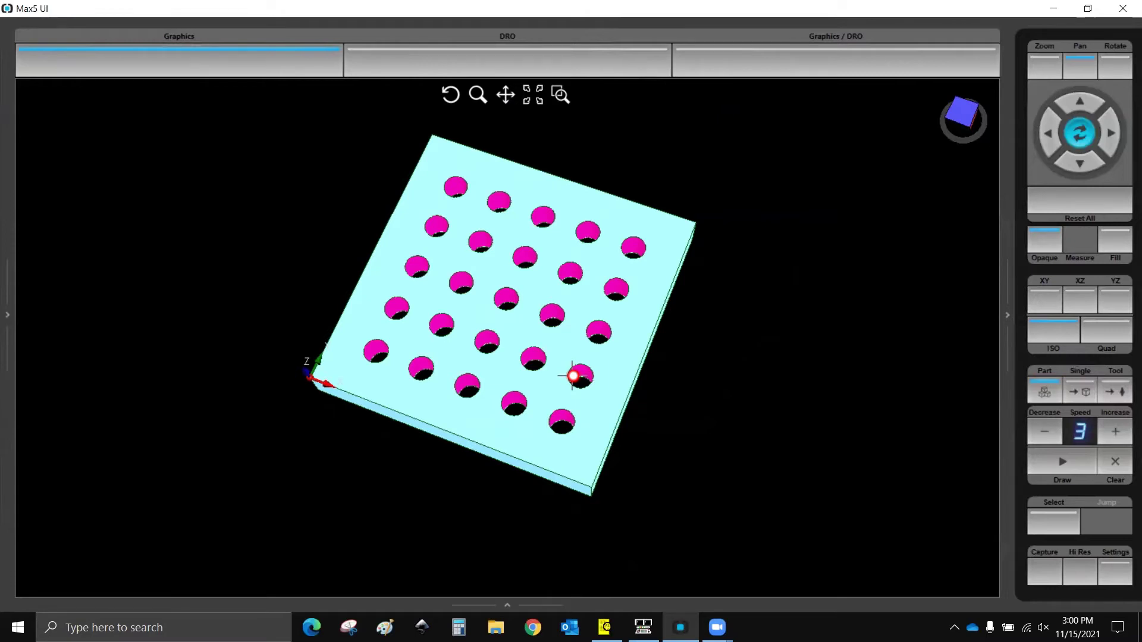
click(1116, 575)
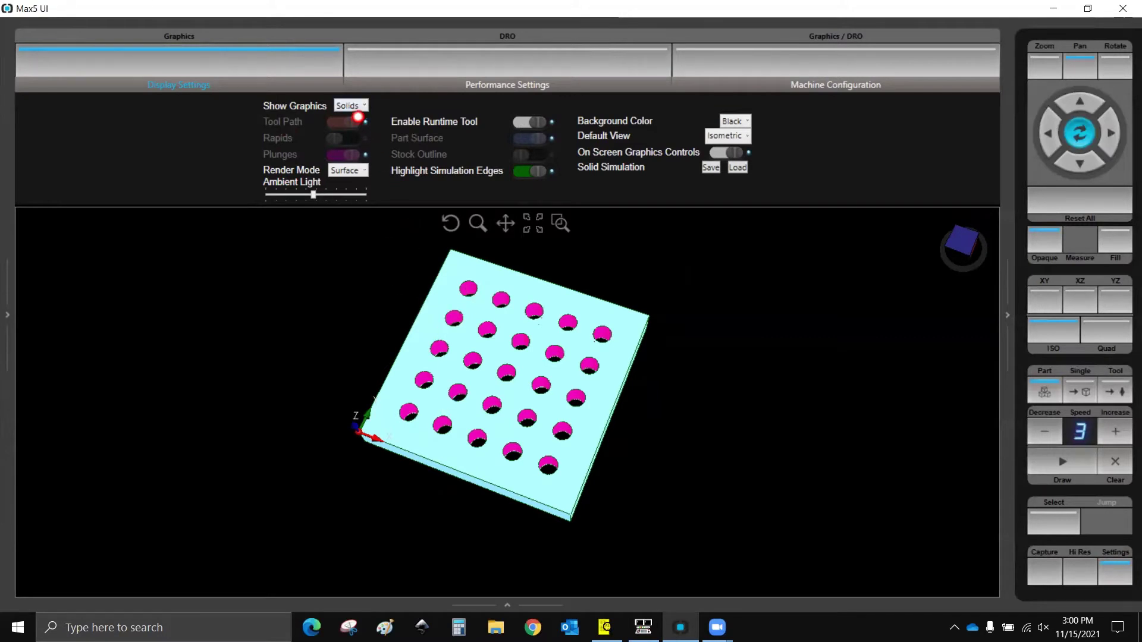
Set Show Graphics to Show All so tool paths appear, then close the display settings.
click(366, 105)
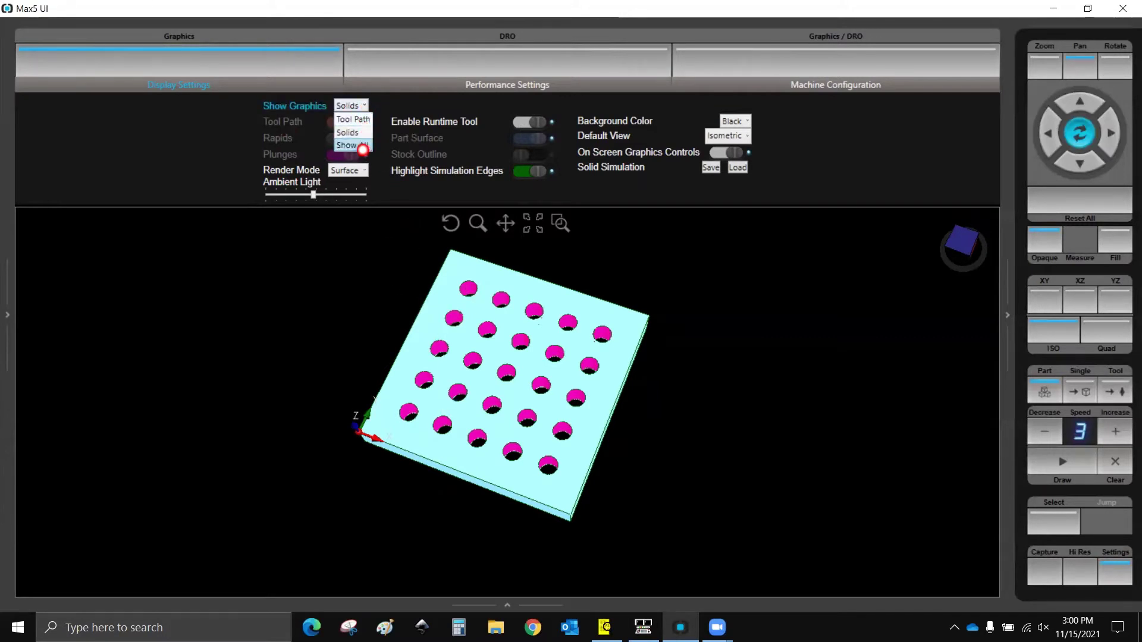
click(362, 151)
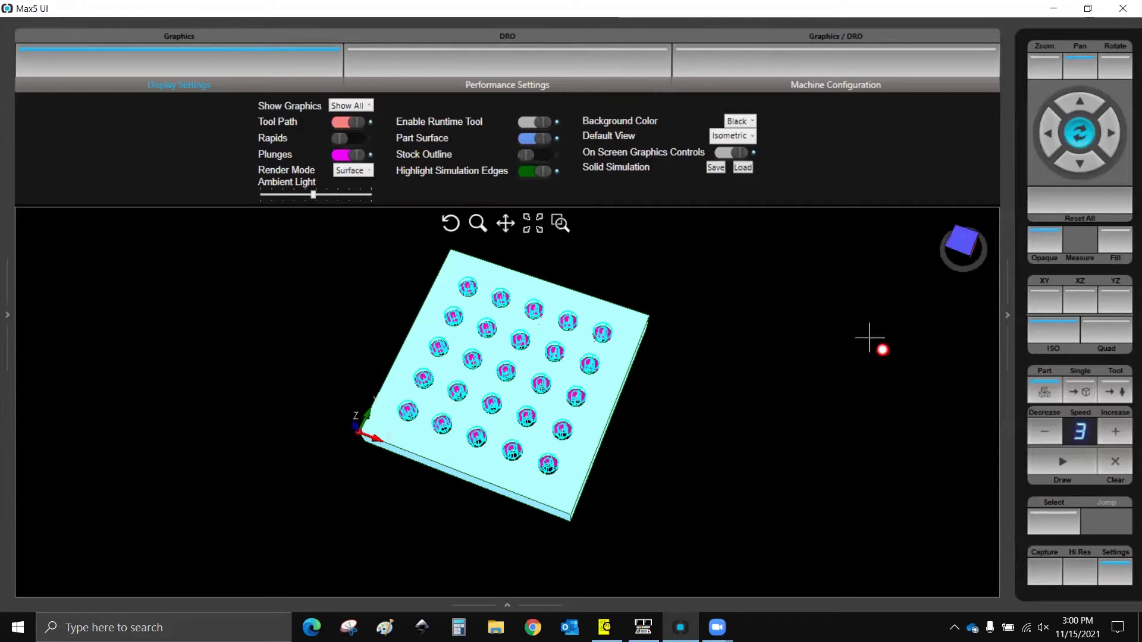
click(1119, 567)
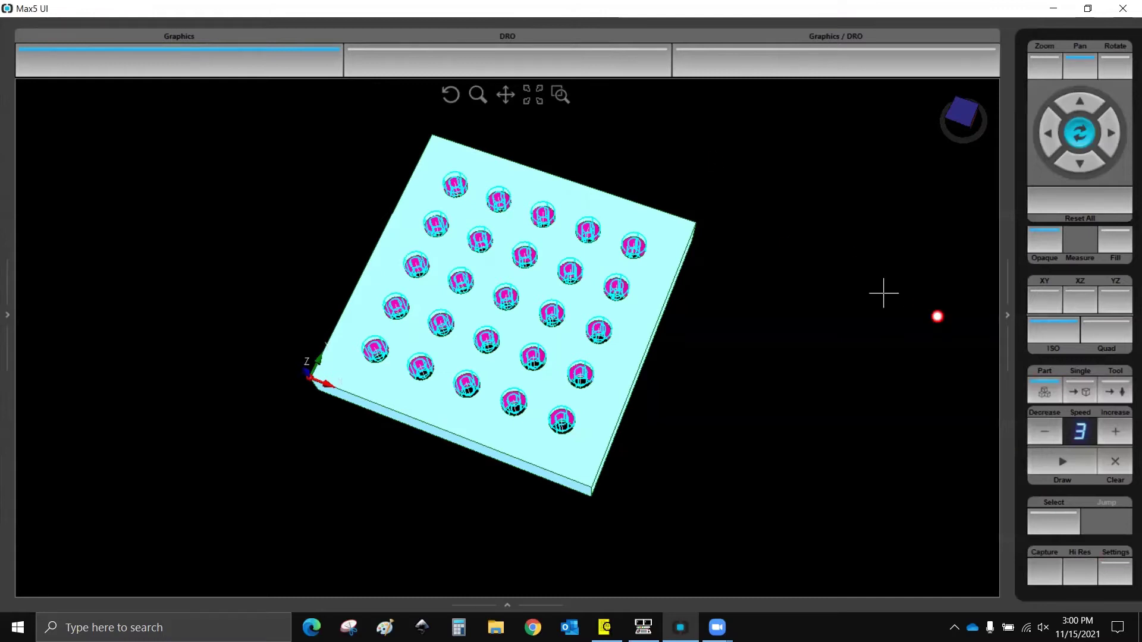
scroll(857, 365, down, 3)
scroll(857, 364, up, 2)
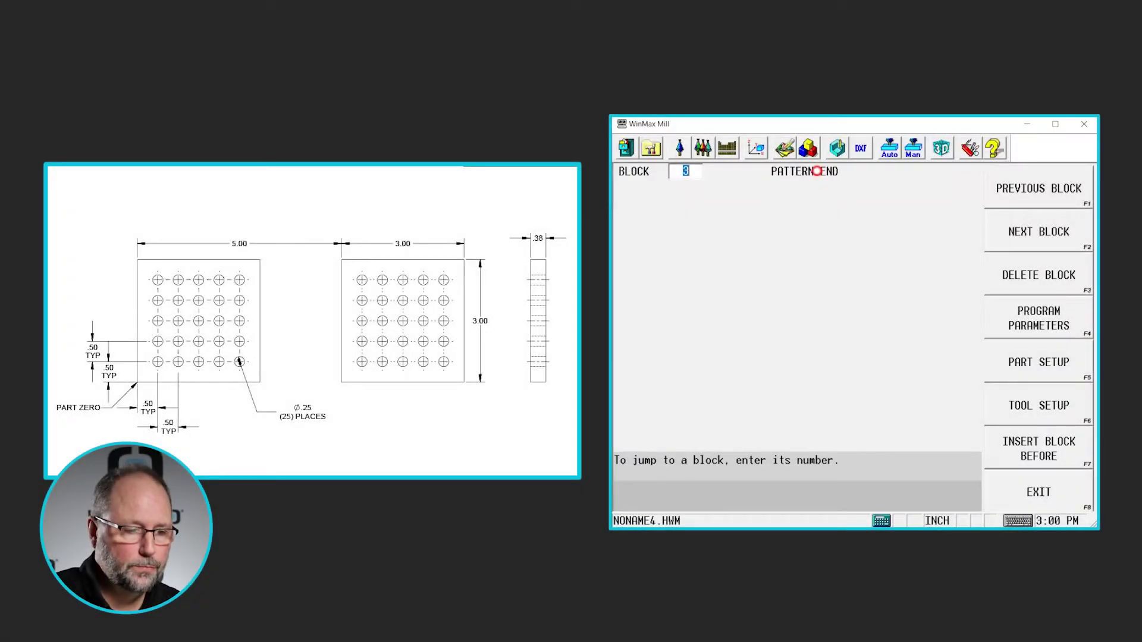
In Program Review, select the Pattern Rectangular (5,5) block.
click(808, 148)
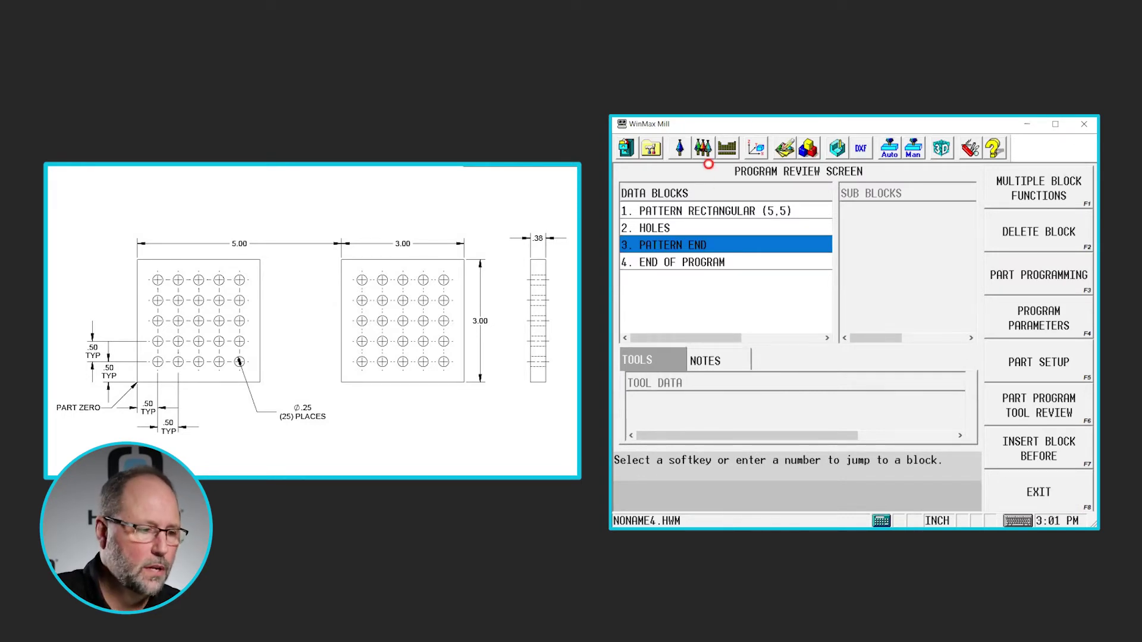
click(687, 212)
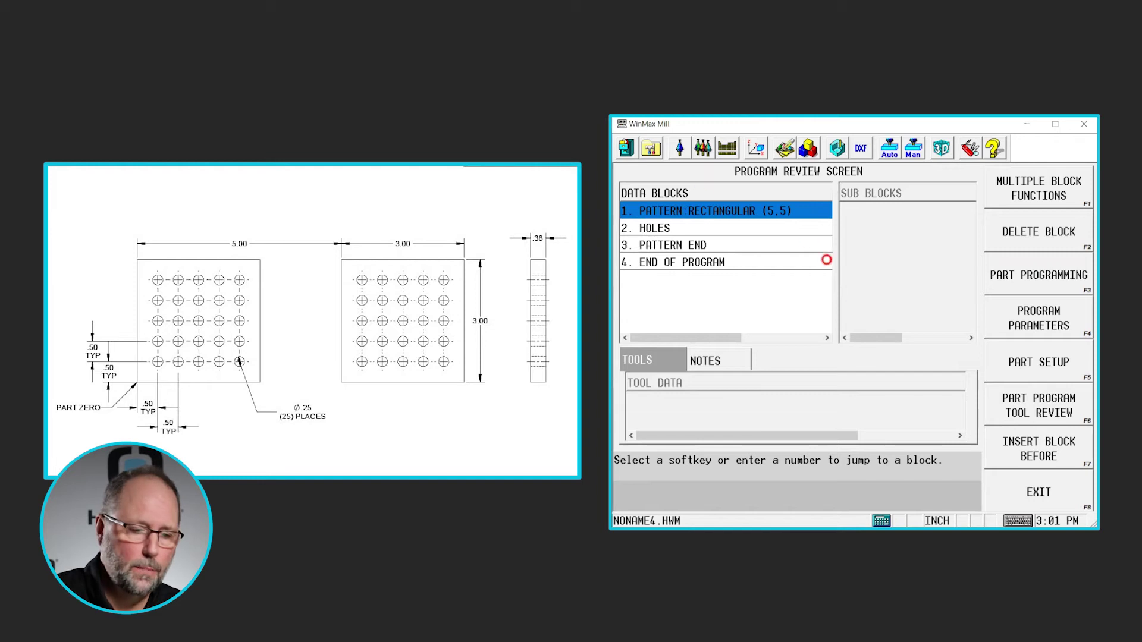
Insert a linear loop pattern before it, repeating 2 times at 5.0 X spacing.
click(1059, 448)
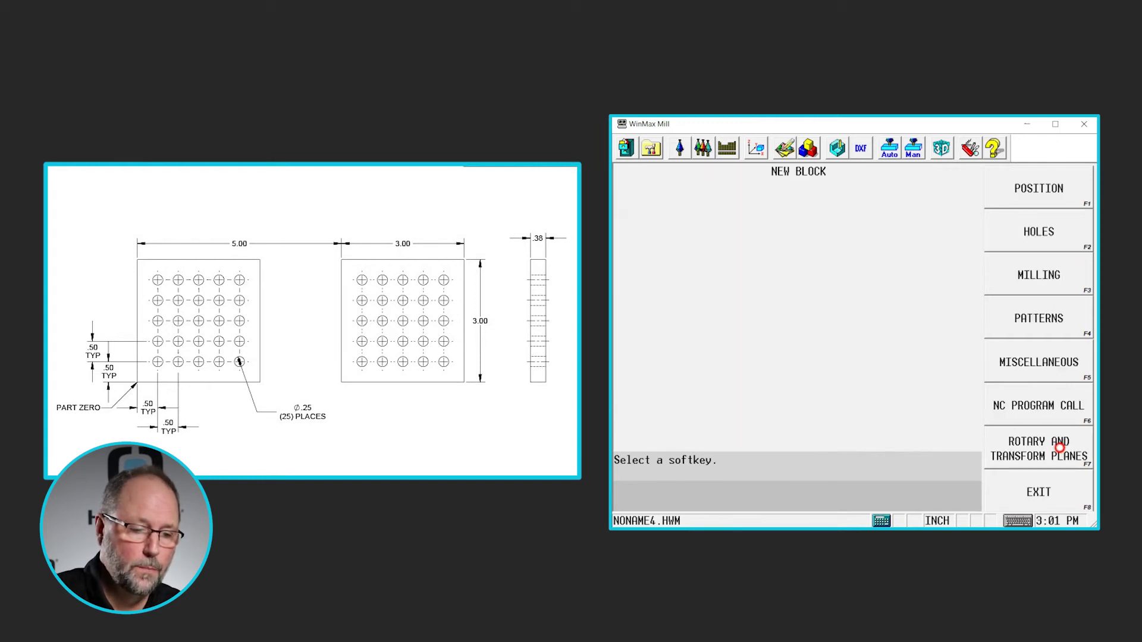
click(1040, 322)
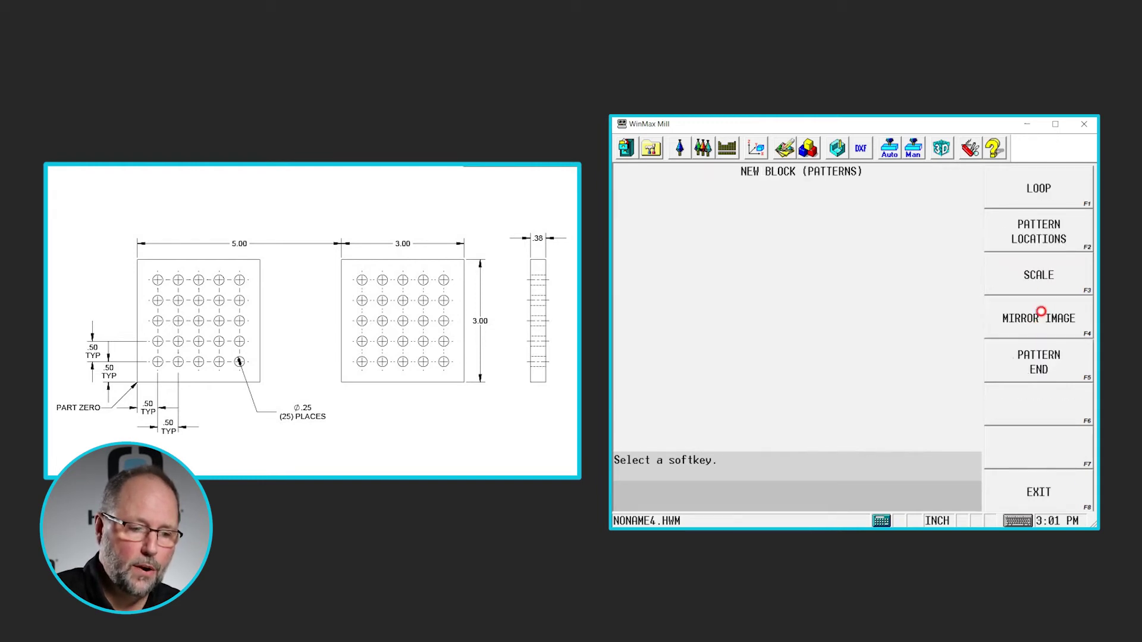
click(1041, 177)
click(1036, 237)
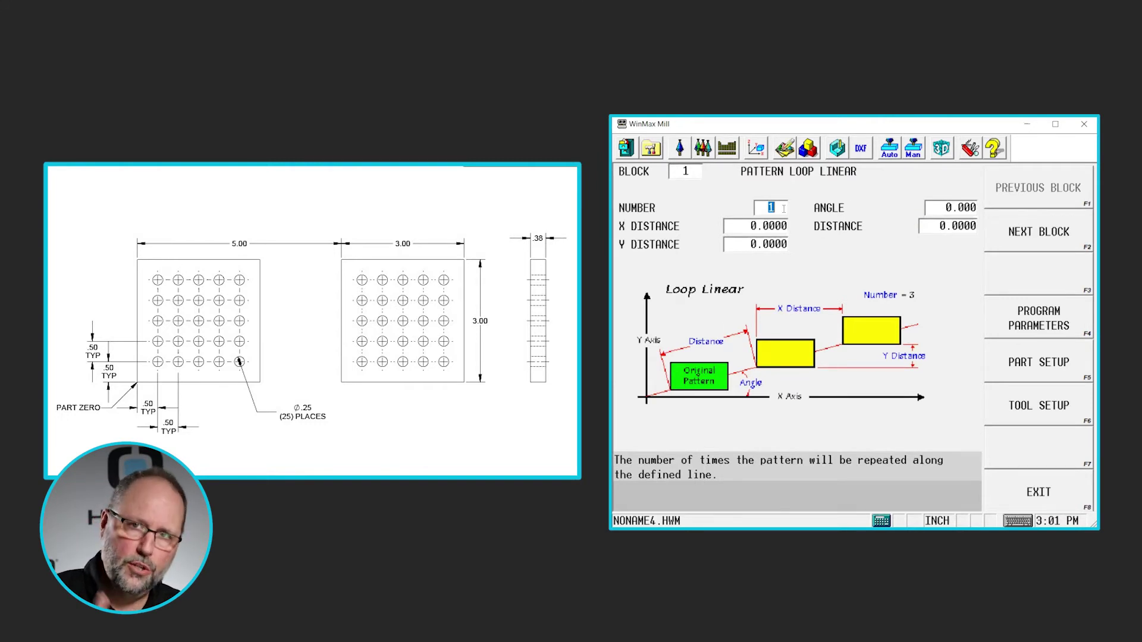
text(2)
key(Return)
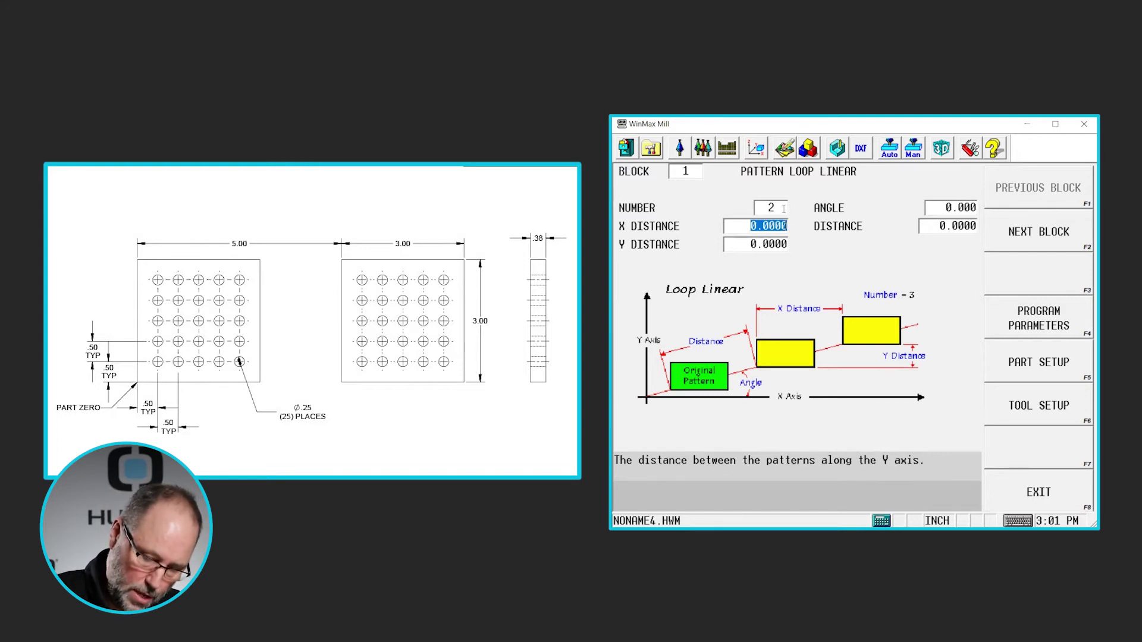
text(5)
key(Return)
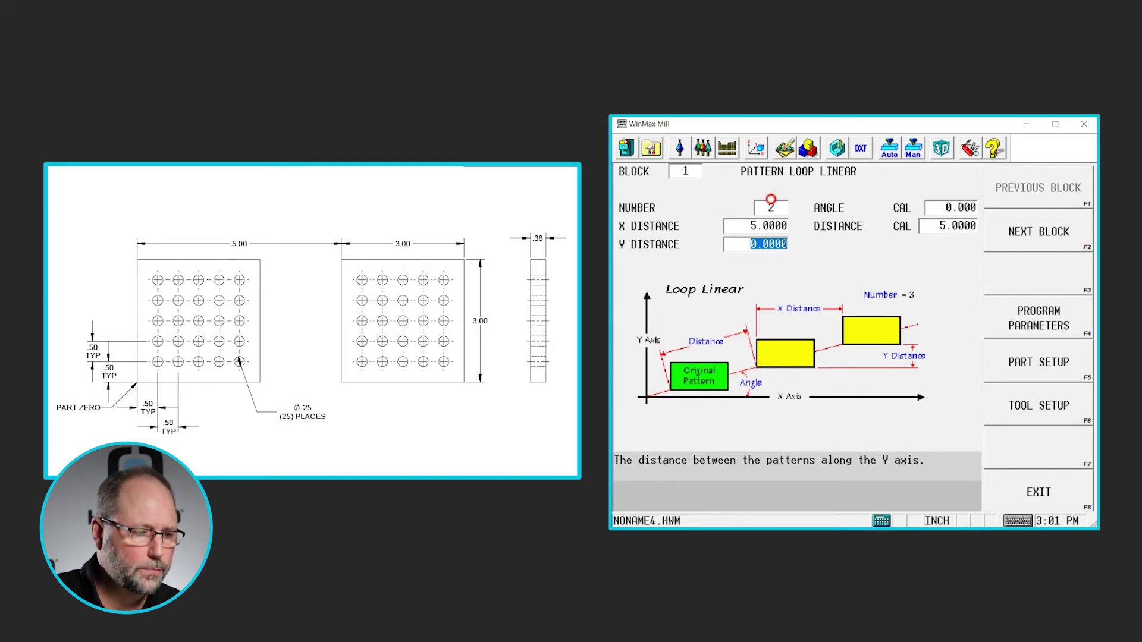
click(808, 147)
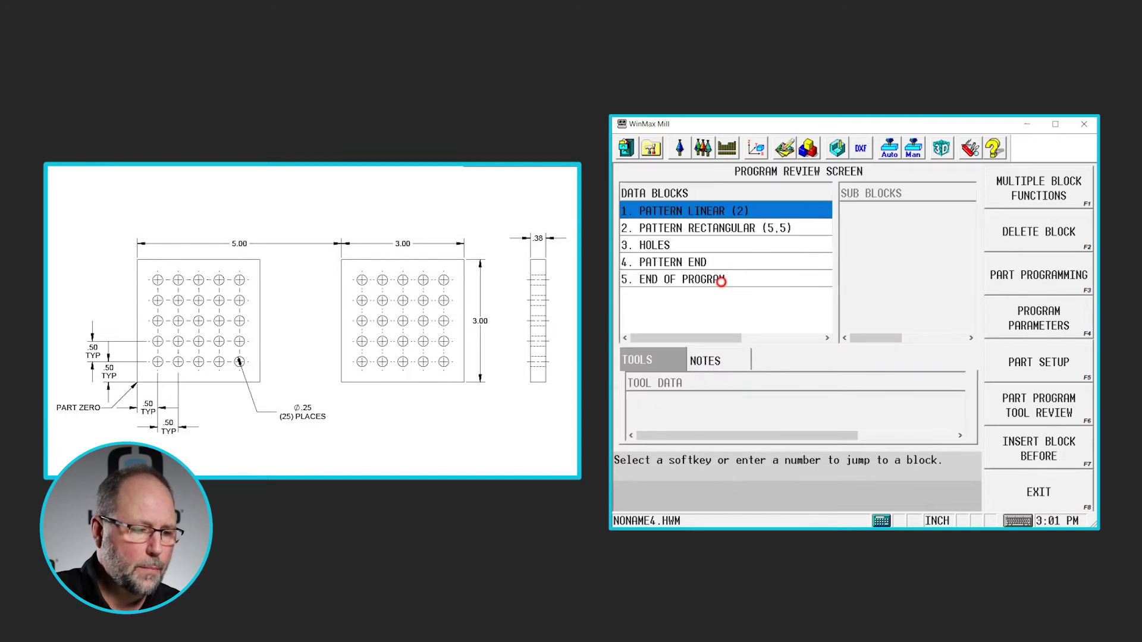
Add a Pattern End block before End of Program to close the linear loop.
click(722, 280)
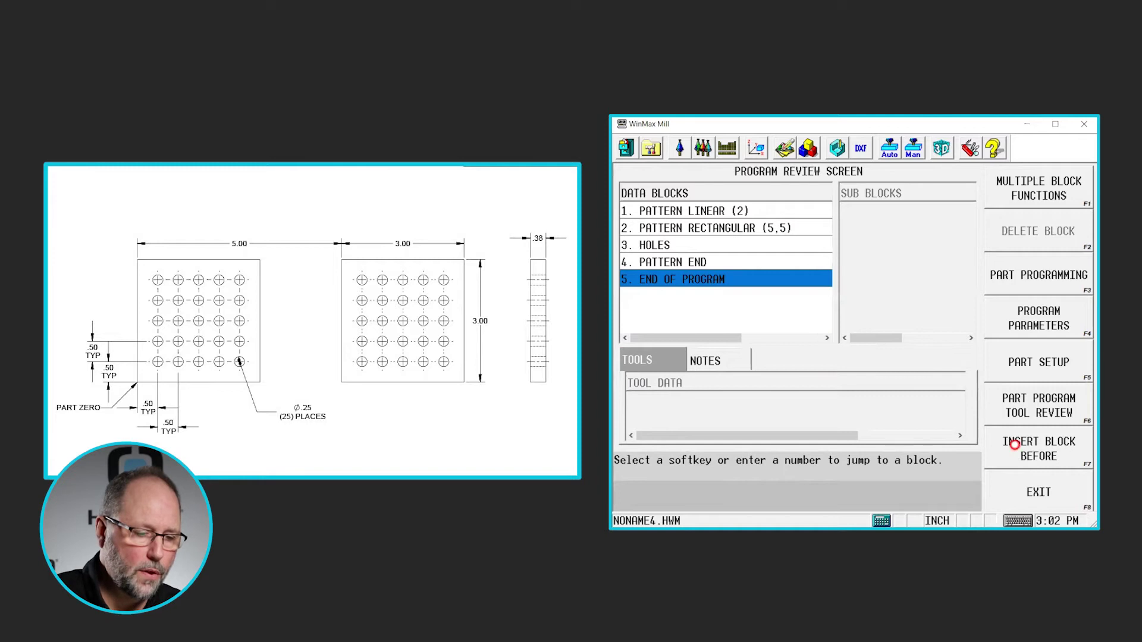
click(1036, 450)
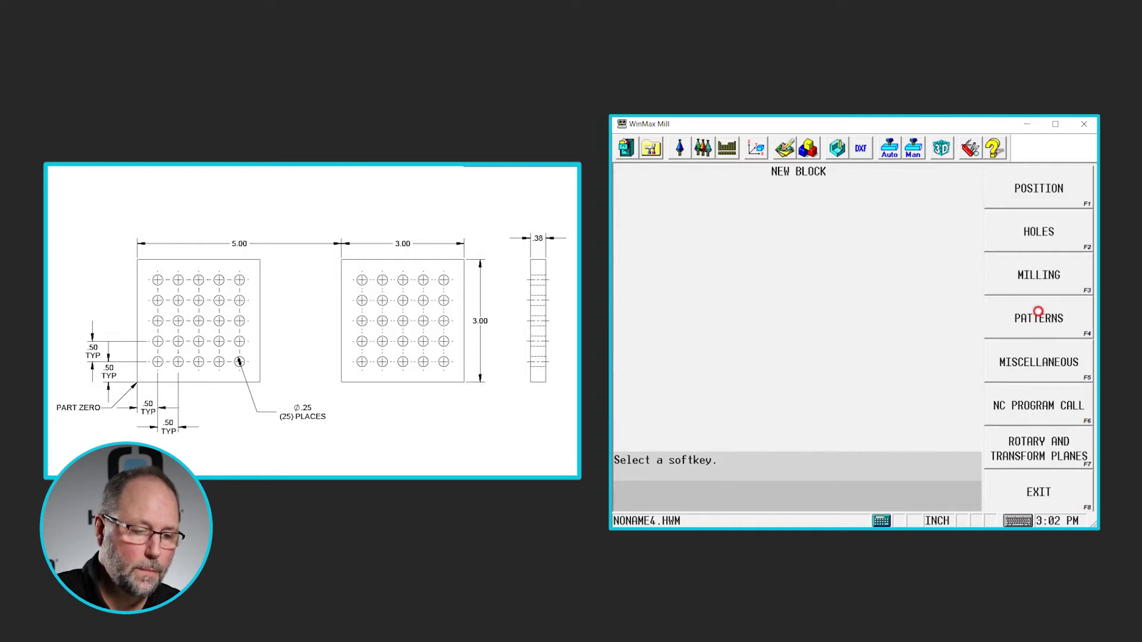
click(1039, 311)
click(1046, 370)
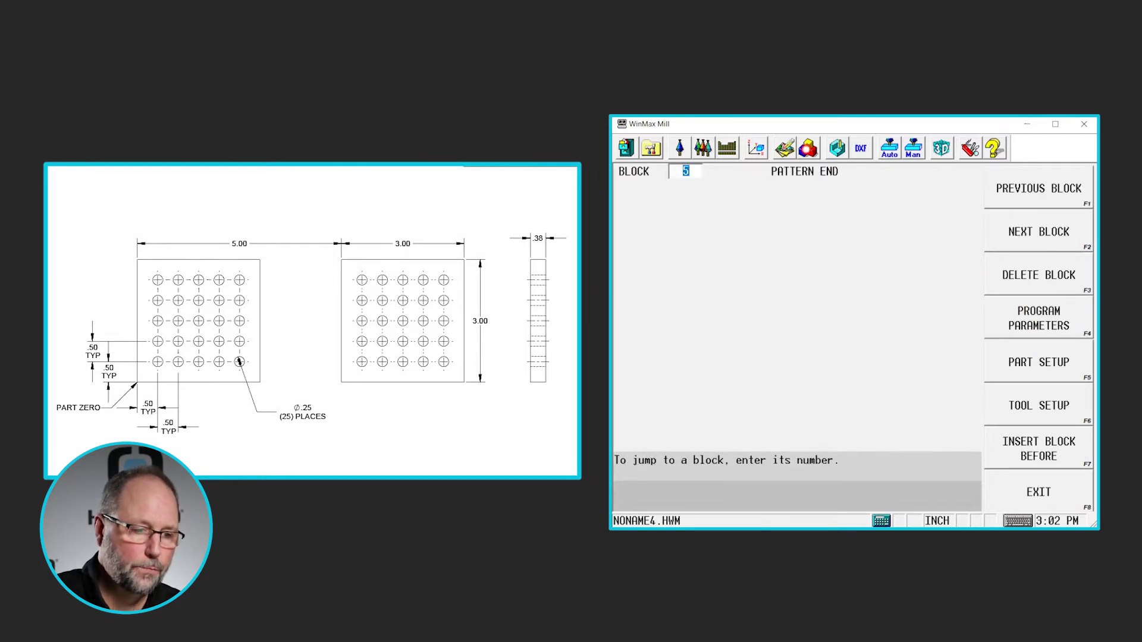
In Program Review, select blocks 2 through 4, from Pattern Rectangular to the first Pattern End.
click(808, 149)
click(702, 211)
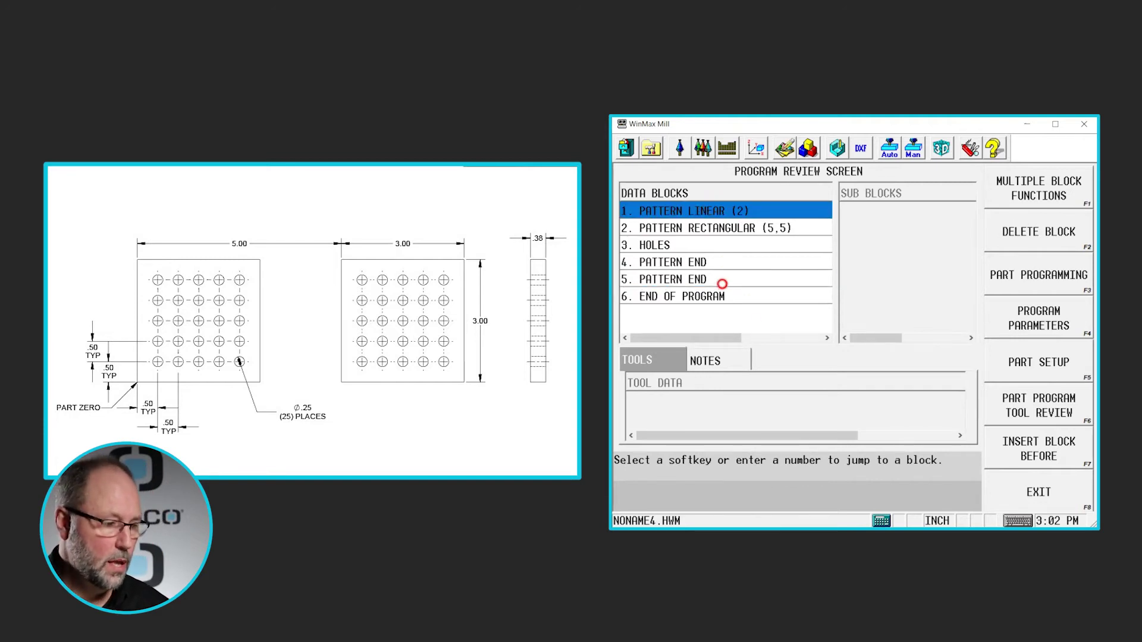
ctrl+click(721, 279)
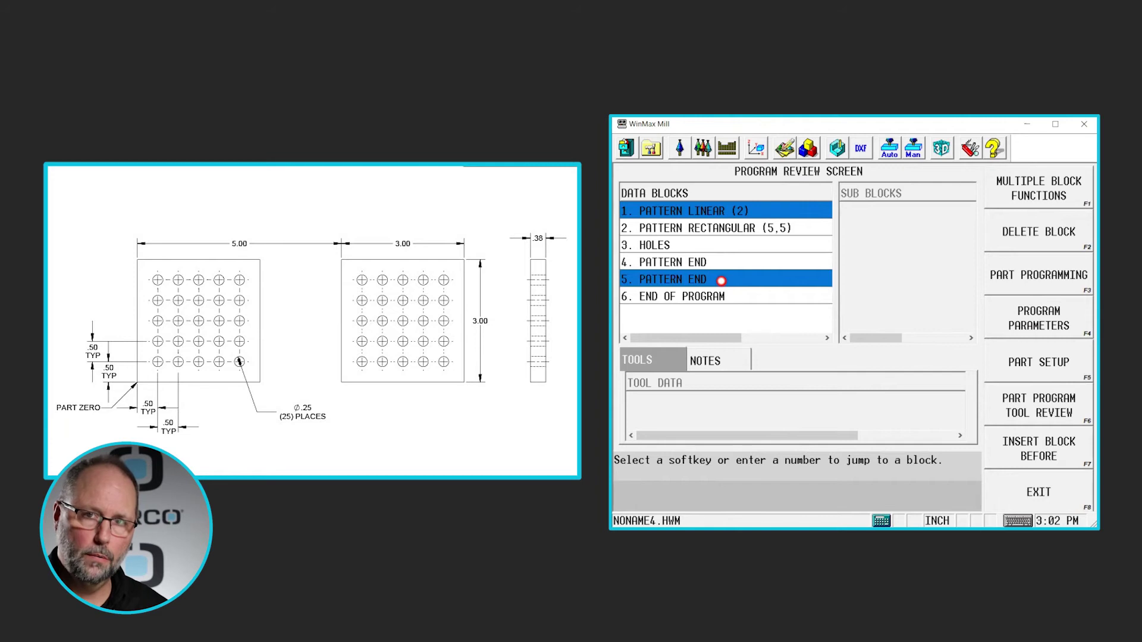
click(704, 229)
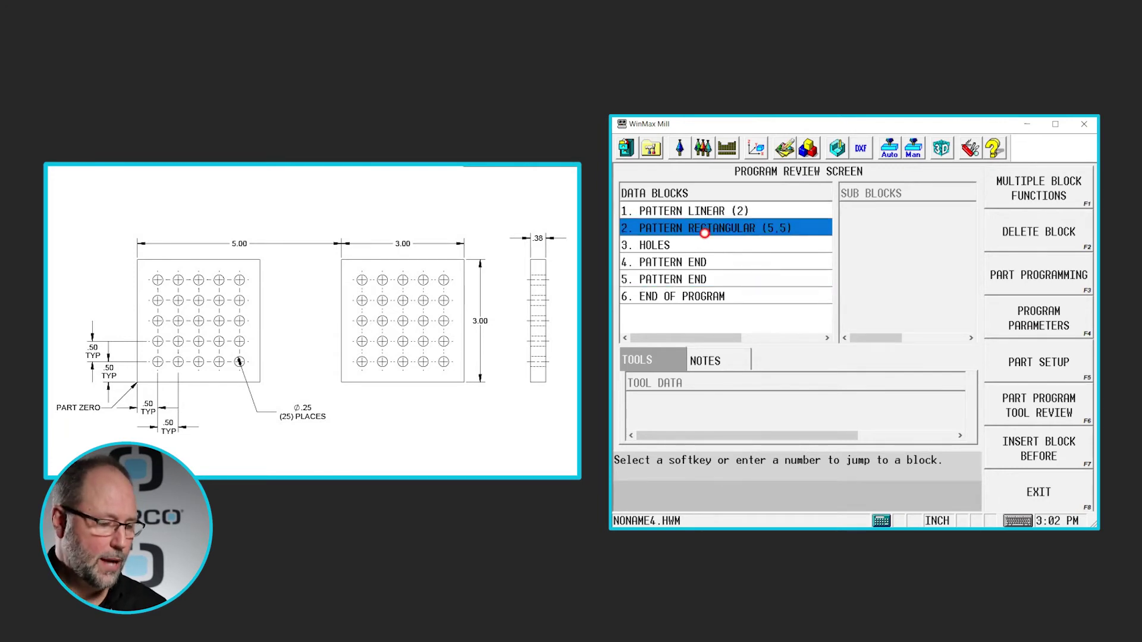
shift+click(703, 262)
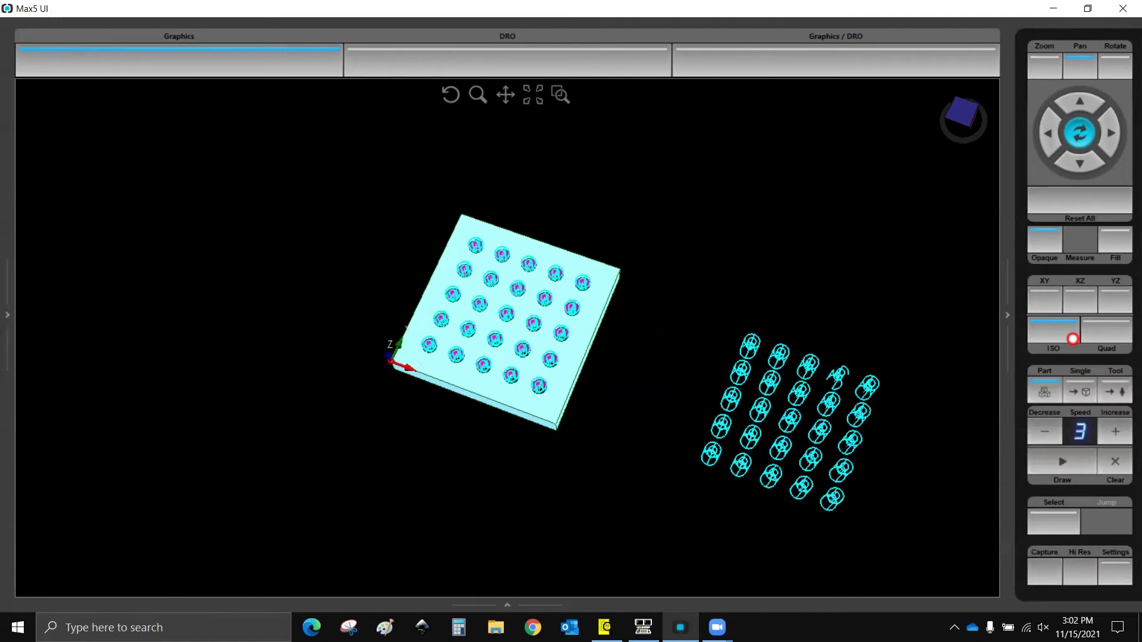
Switch the graphics to a top-down XY view, redraw the hole toolpath and refit it to the part.
click(1038, 301)
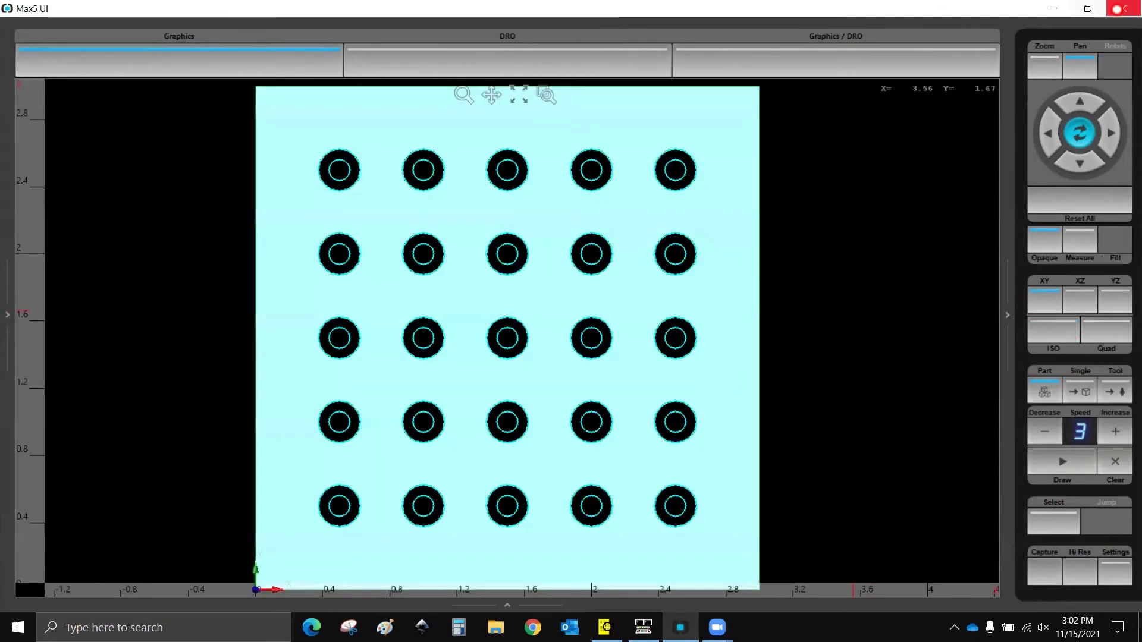
scroll(859, 206, down, 3)
scroll(859, 207, up, 1)
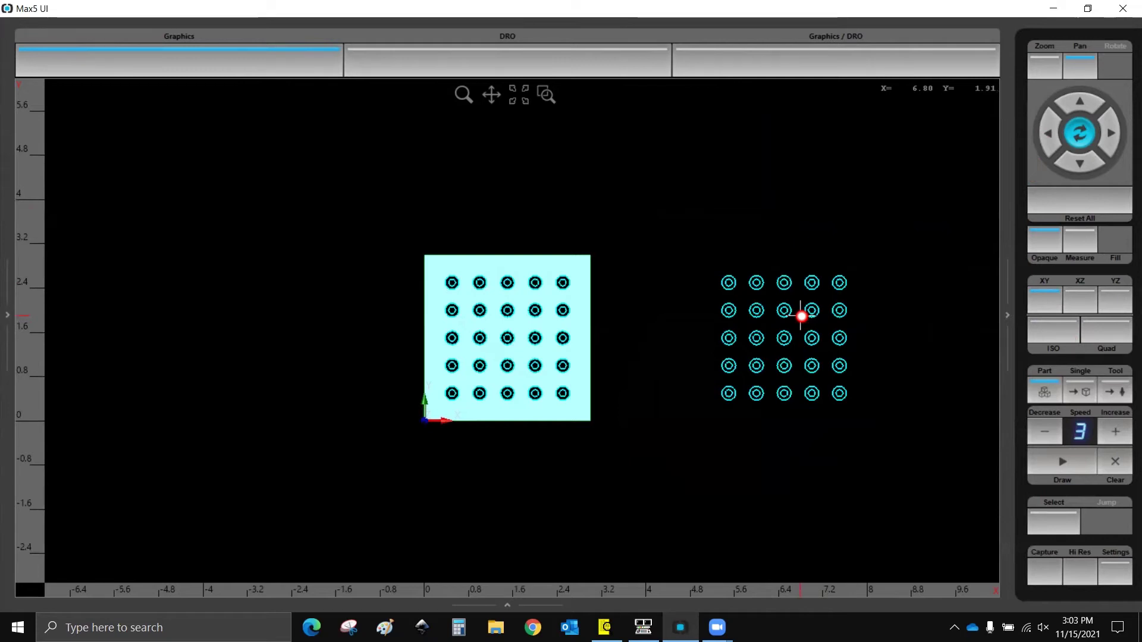
click(1063, 461)
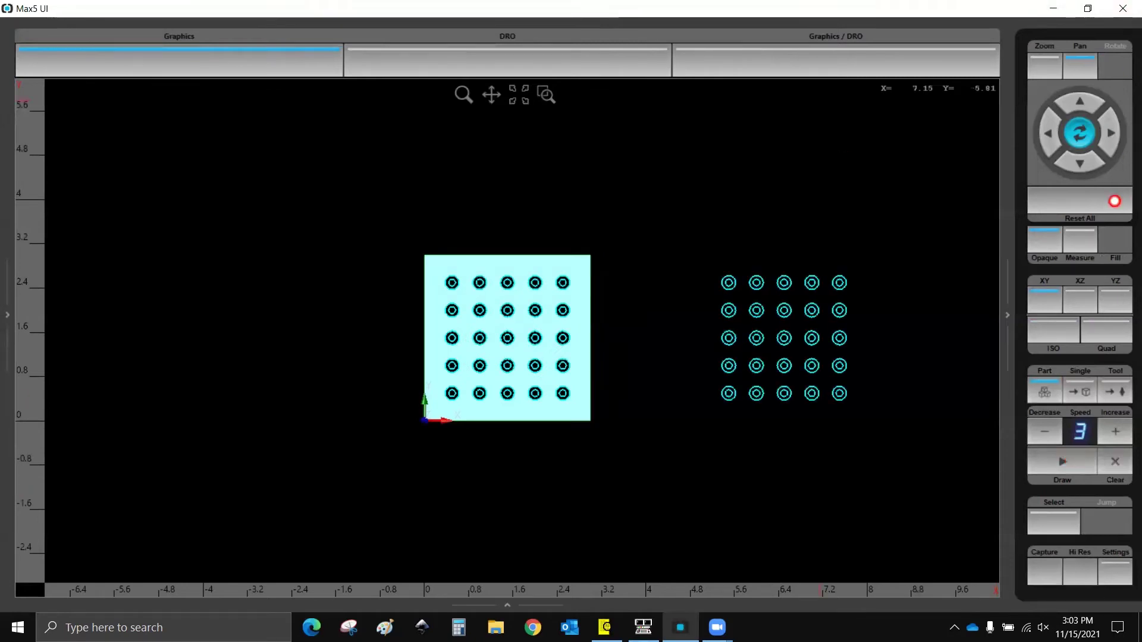
click(1087, 202)
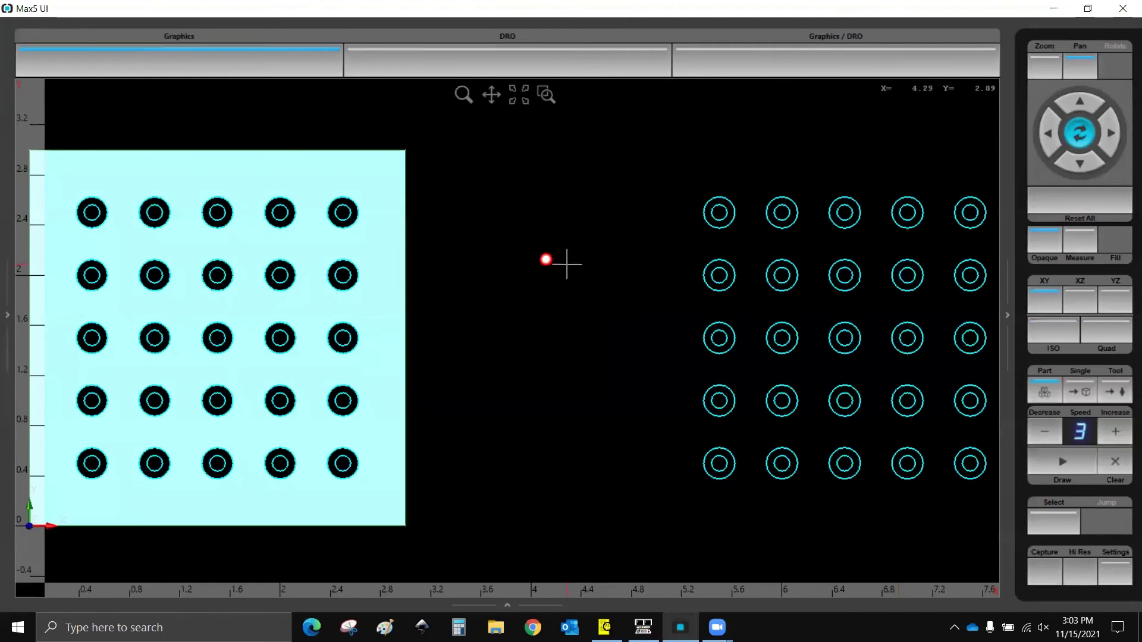
scroll(385, 253, down, 2)
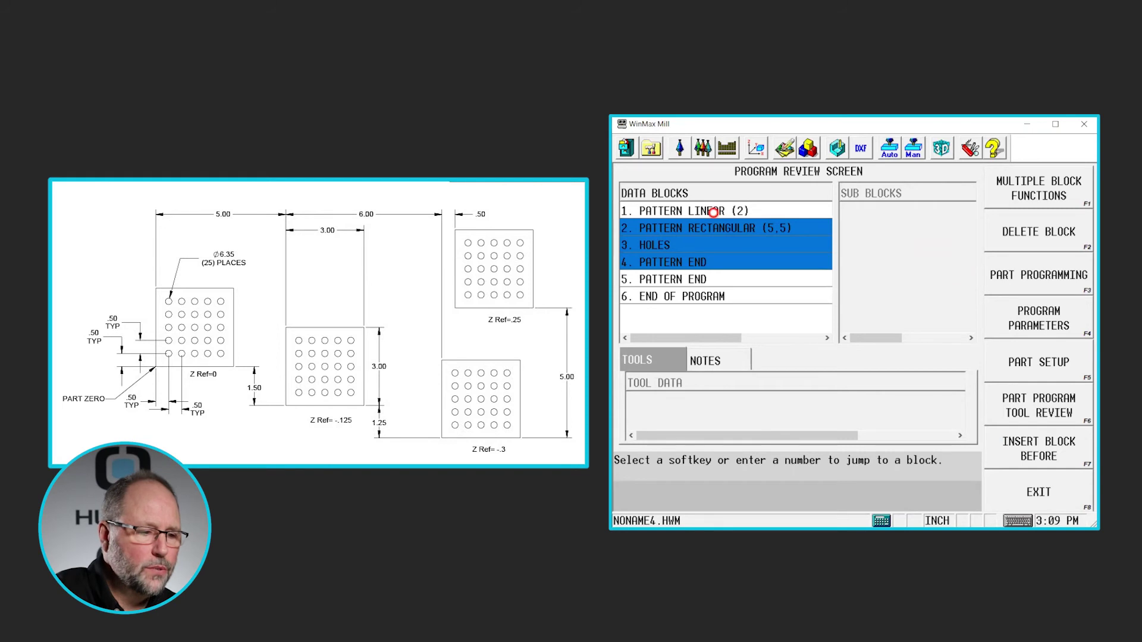
Delete the PATTERN LINEAR (2) block, leaving PATTERN RECTANGULAR (5,5) as block 1.
click(714, 211)
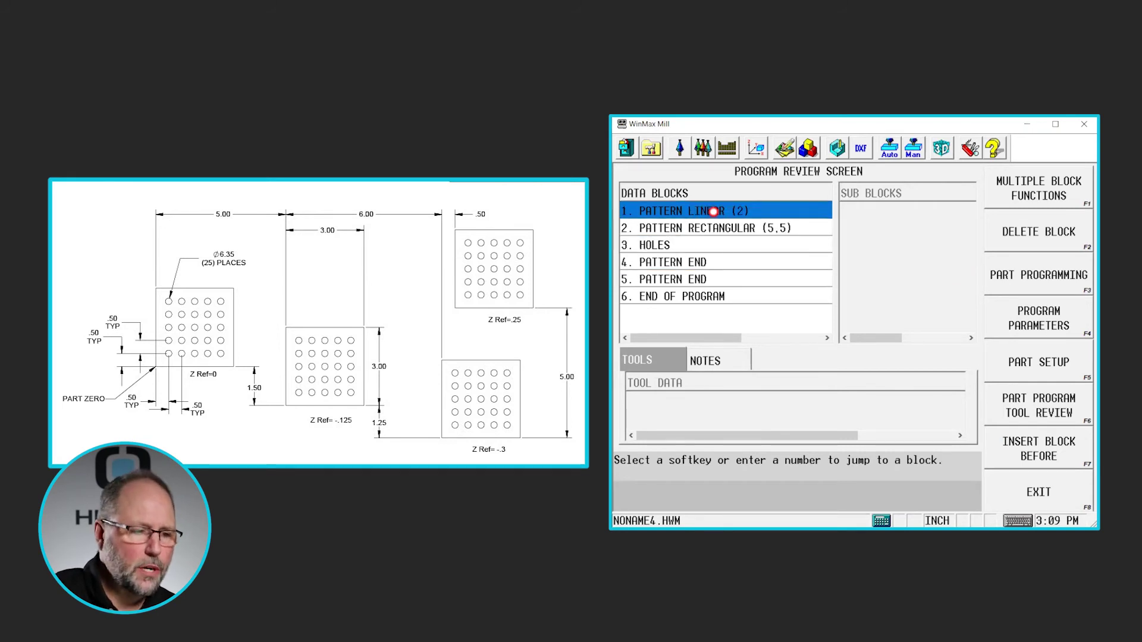
click(1042, 194)
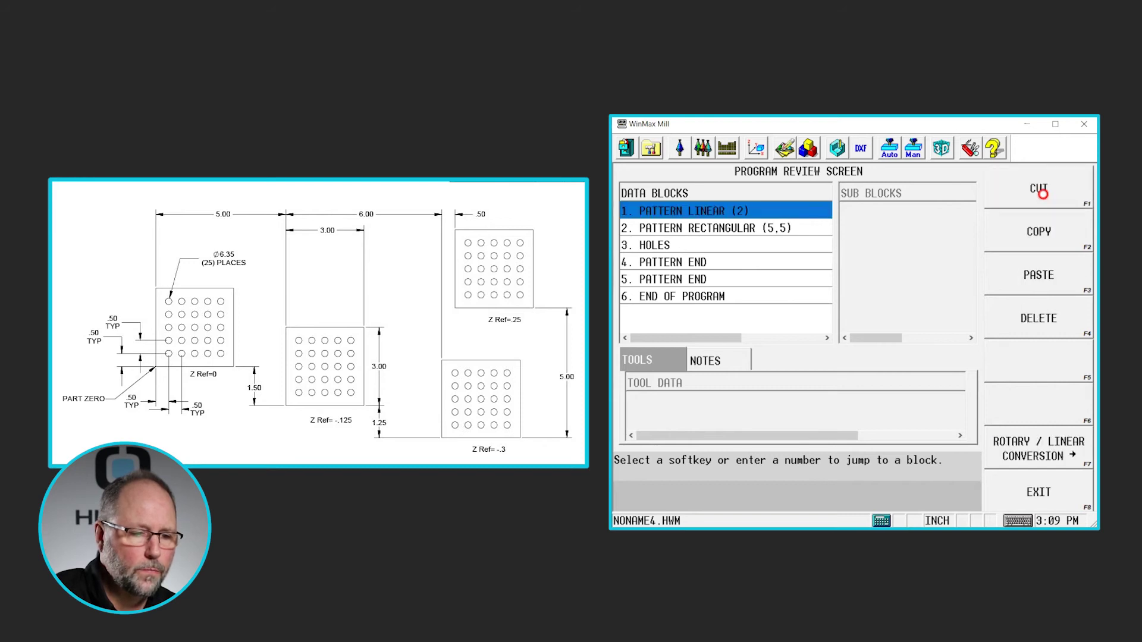
click(1041, 305)
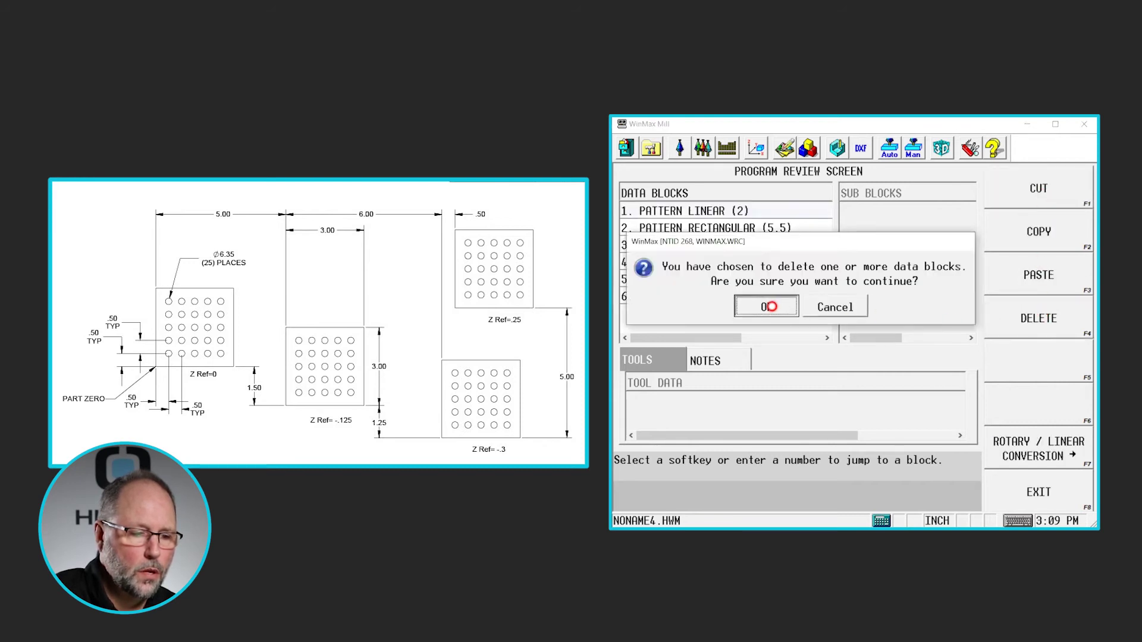
click(773, 306)
click(1047, 489)
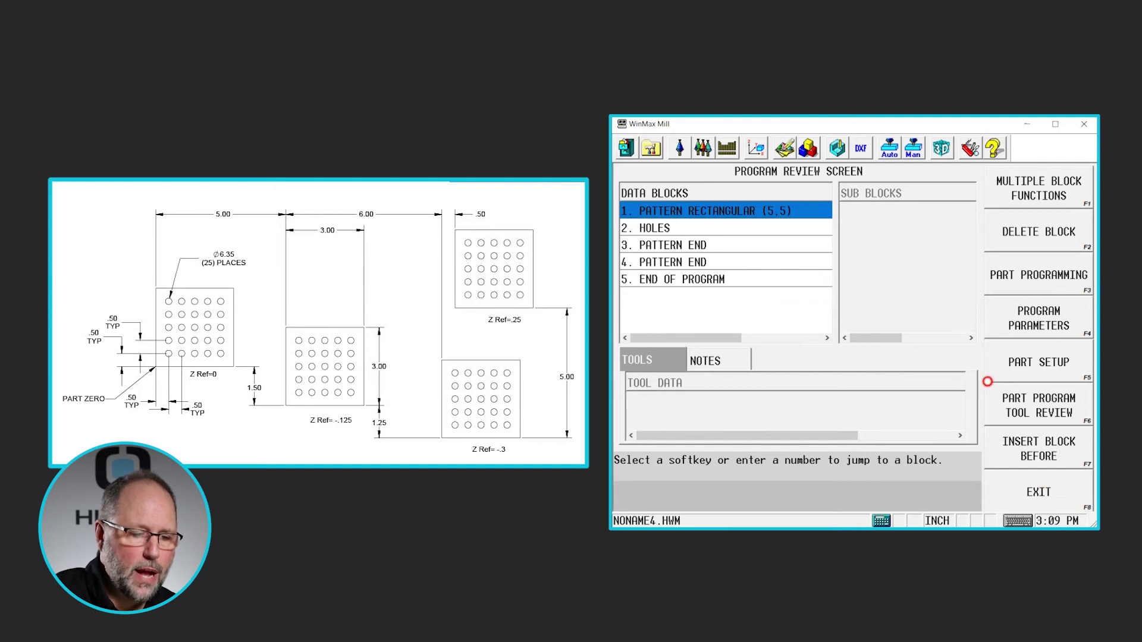
Insert a Pattern Locations block before the rectangular pattern, keeping location 1 at 0, 0, 0.
click(1023, 452)
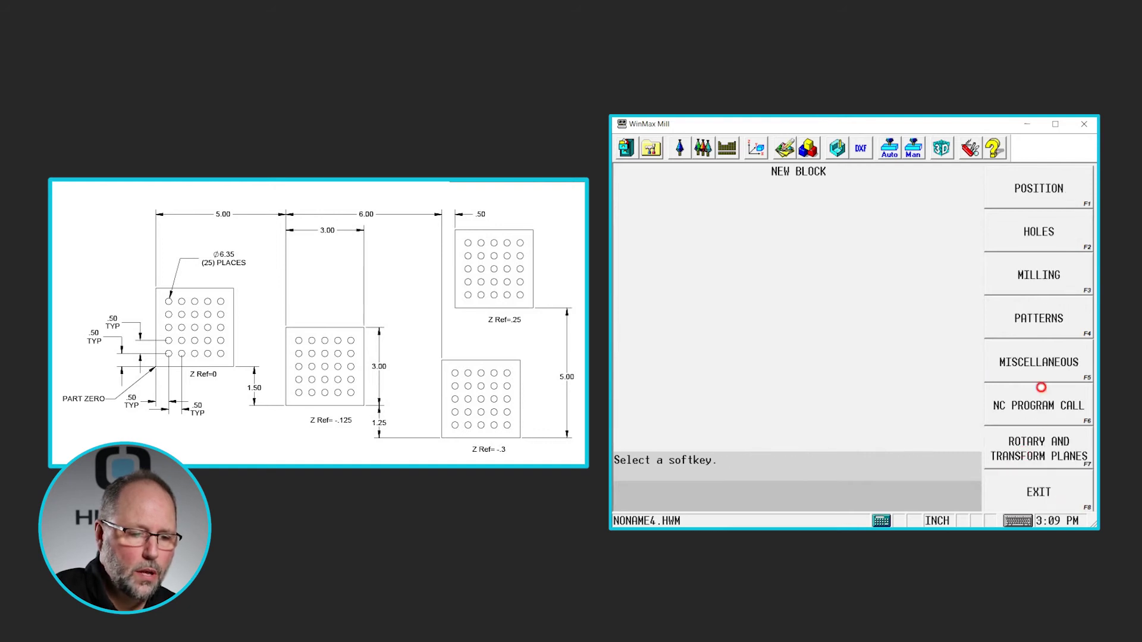
click(1052, 321)
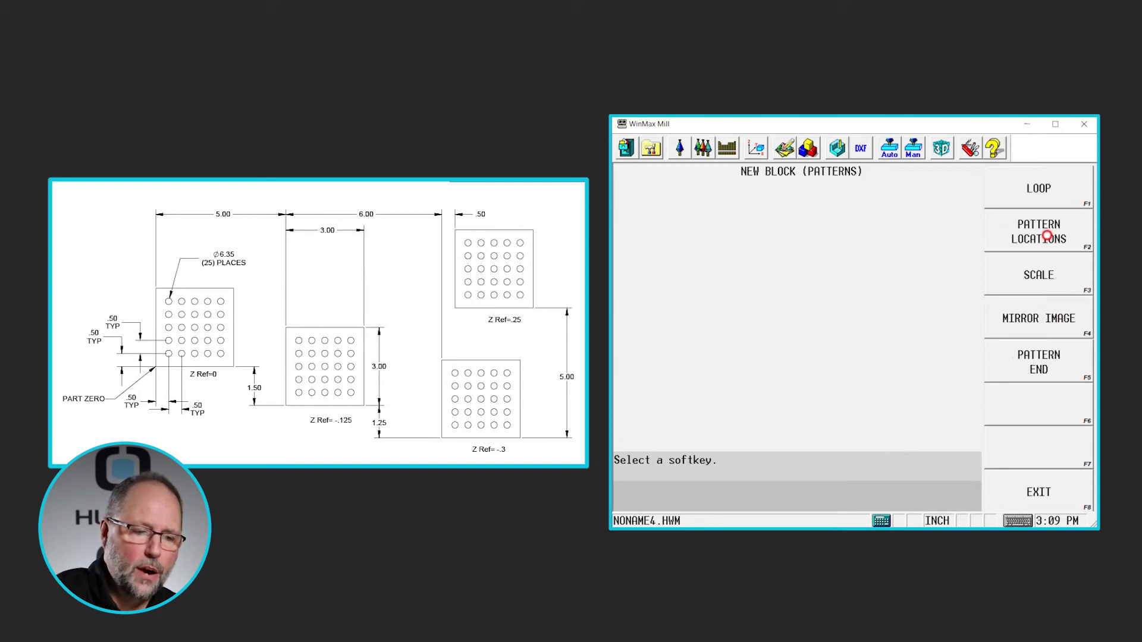
click(1047, 236)
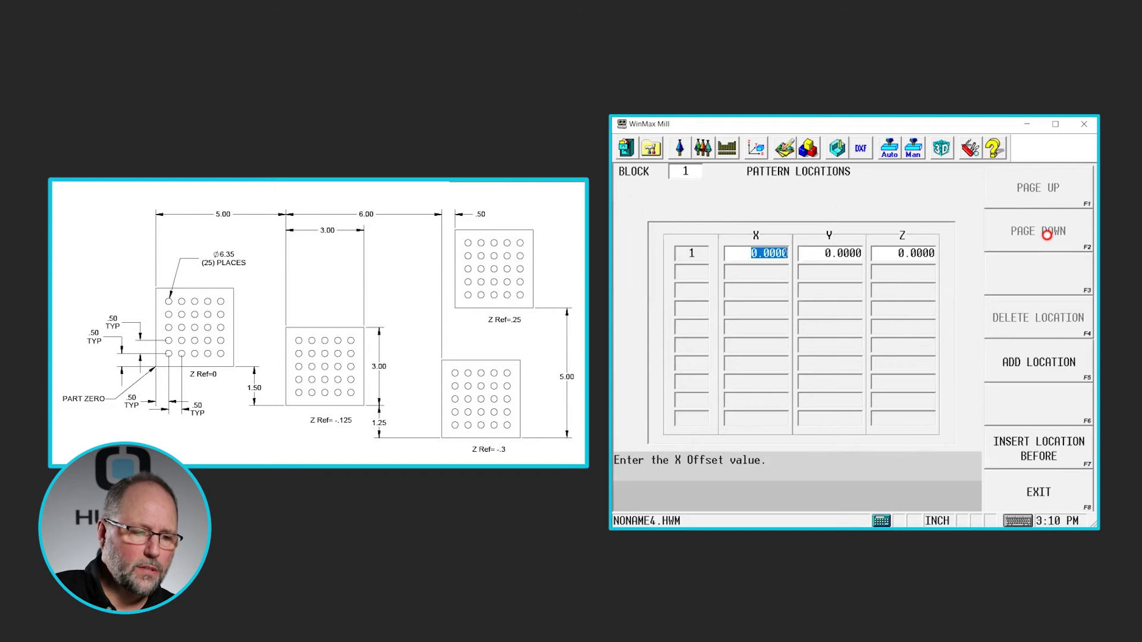
key(Return)
key(Return)
key(Return)
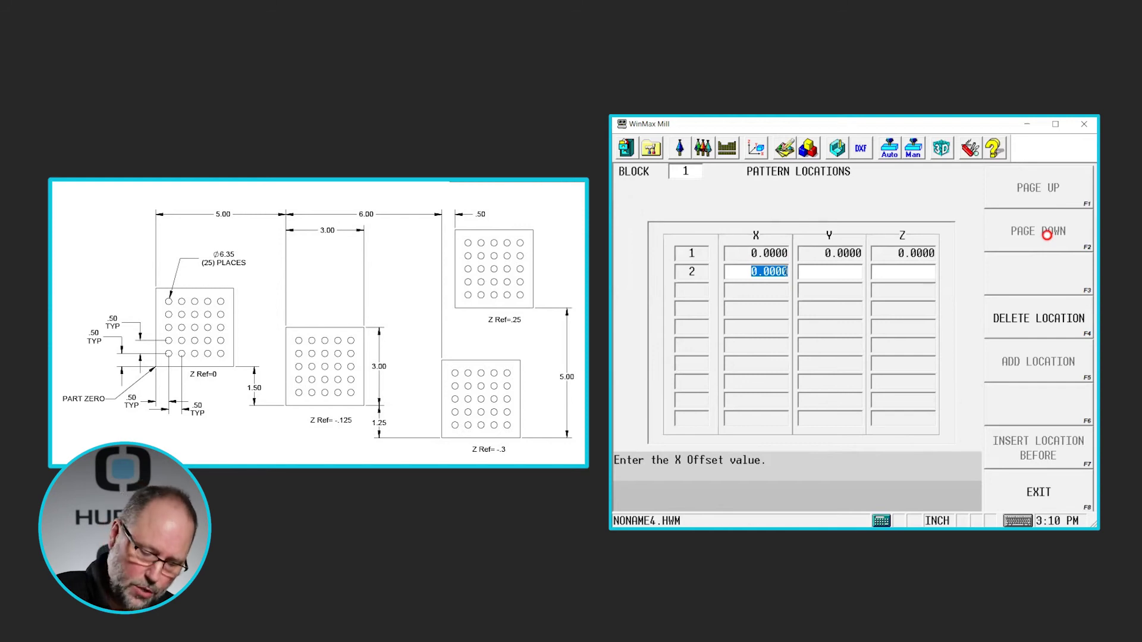
Enter pattern location 2 as X 5, Y -1.5, Z -0.125.
text(5)
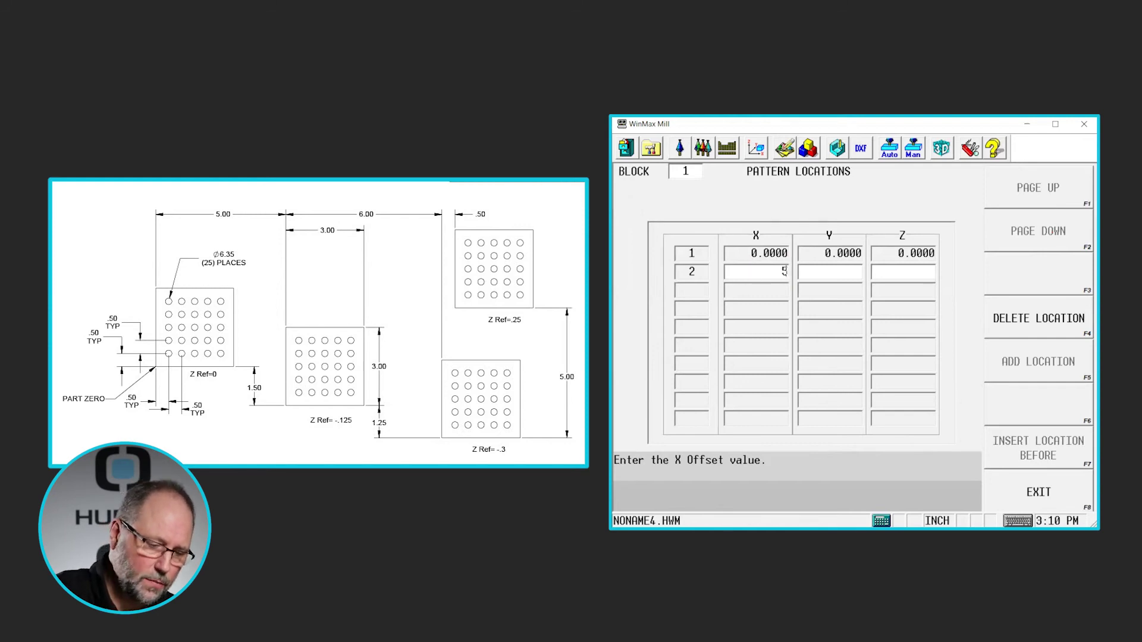
key(Return)
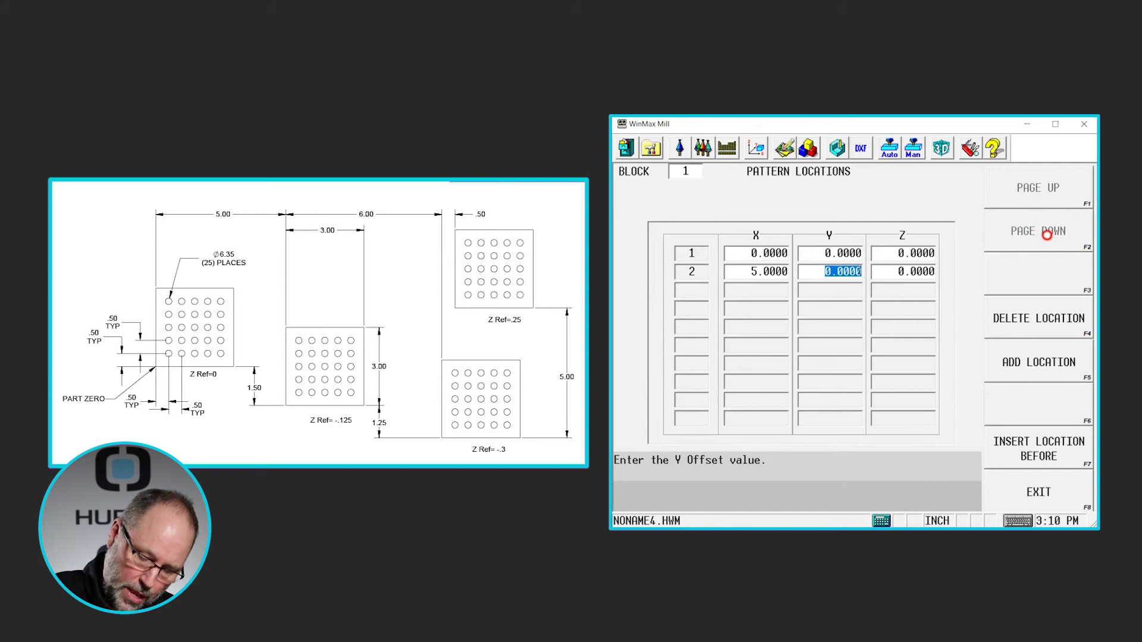
text(-.)
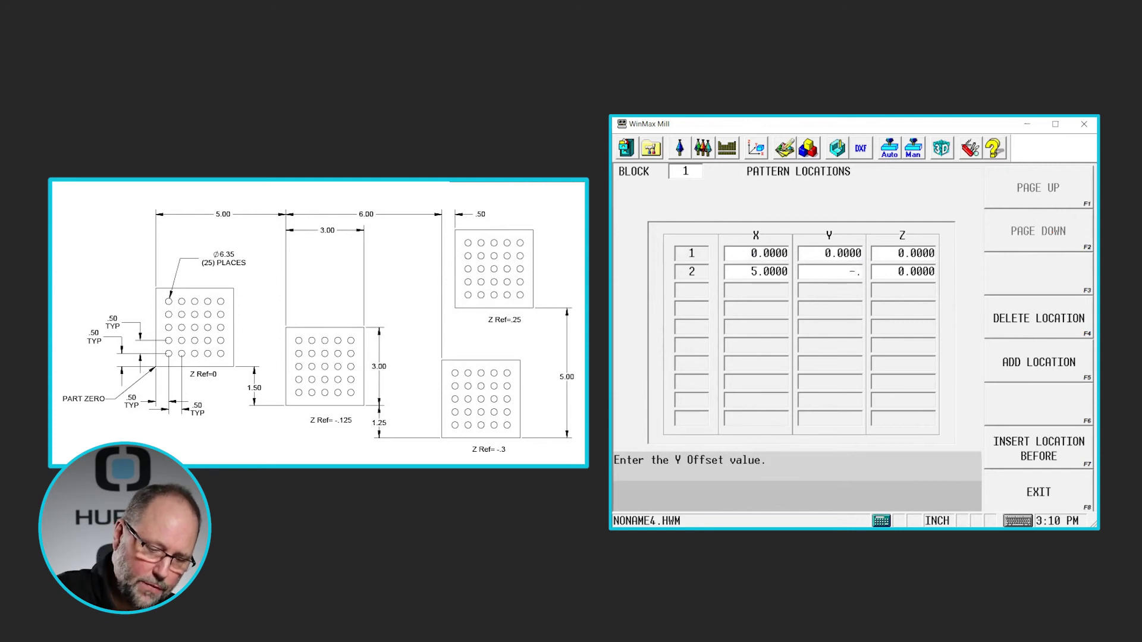
text(1)
key(BackSpace)
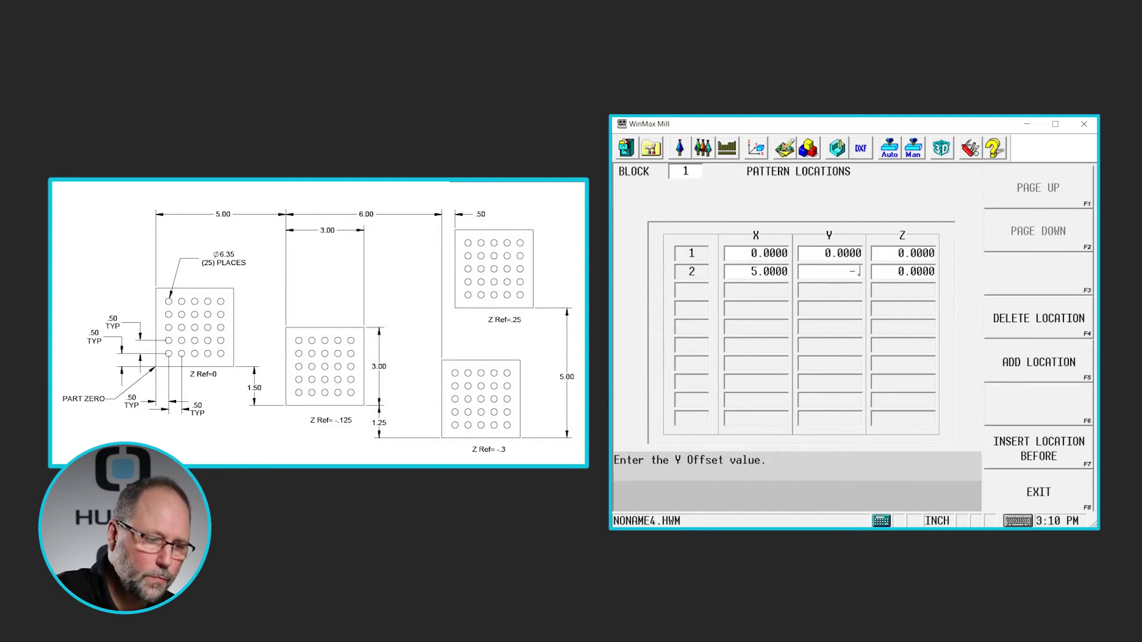
key(BackSpace)
text(1.5)
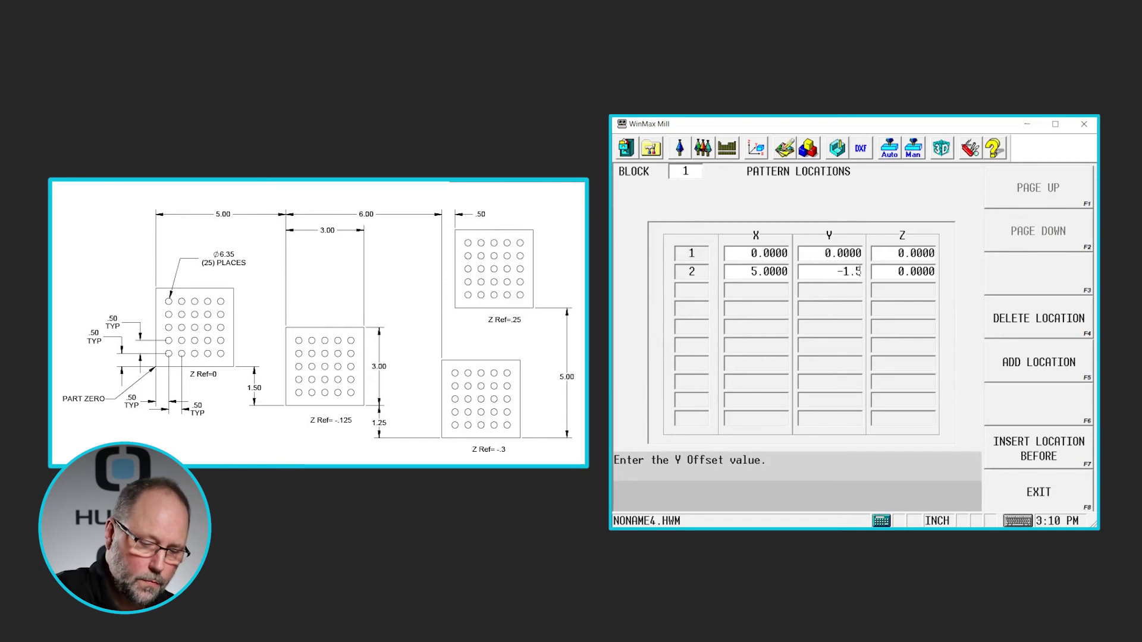
key(Return)
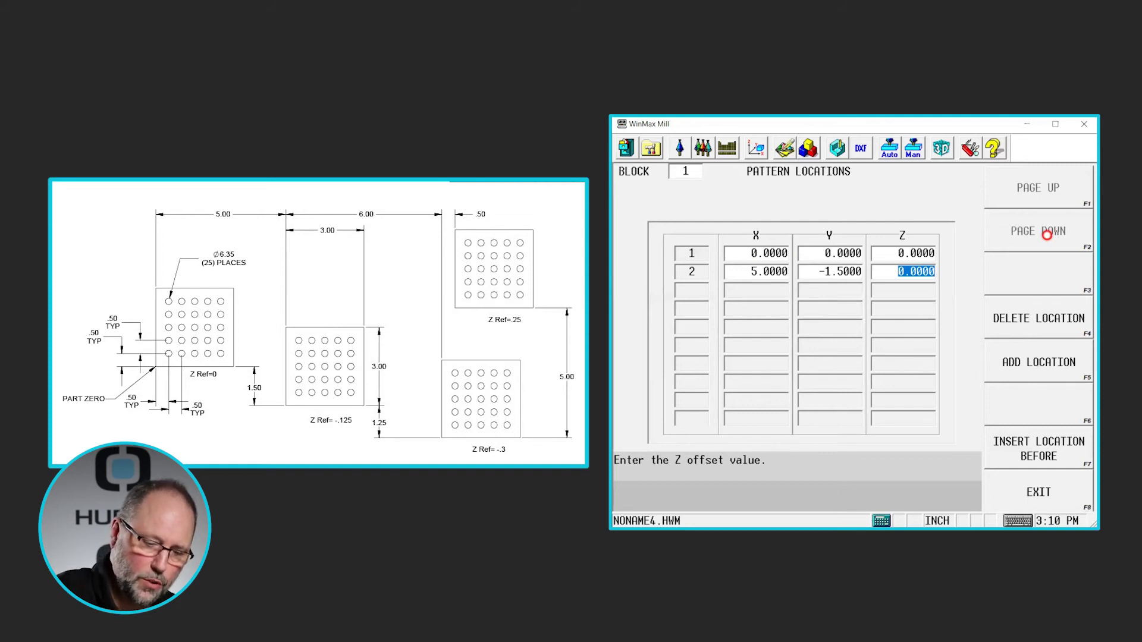
text(-.125)
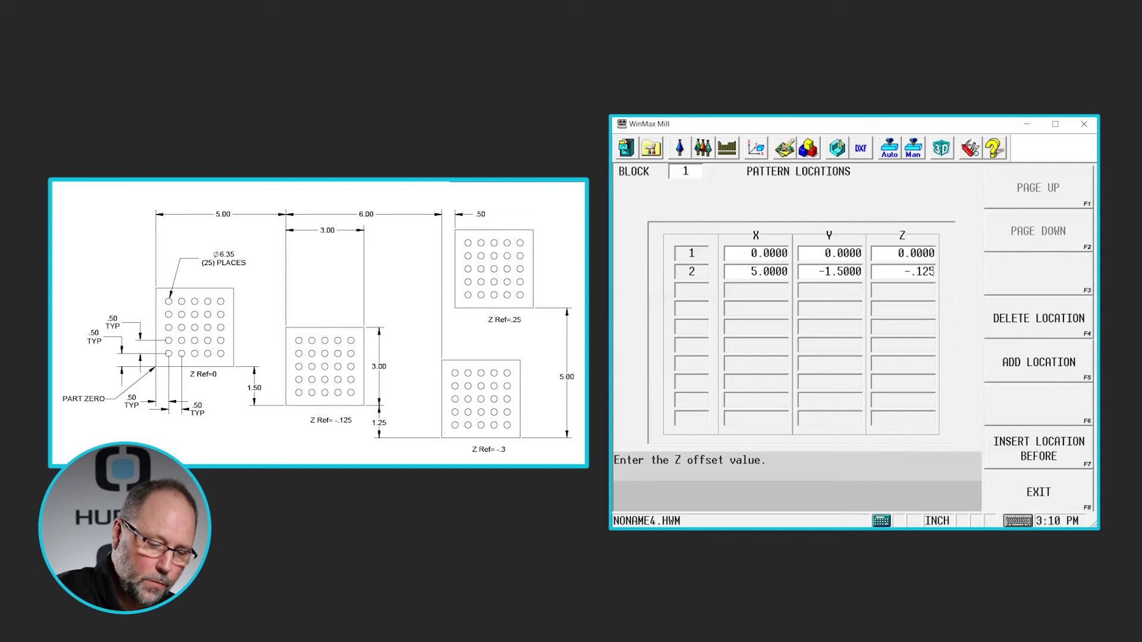
key(Return)
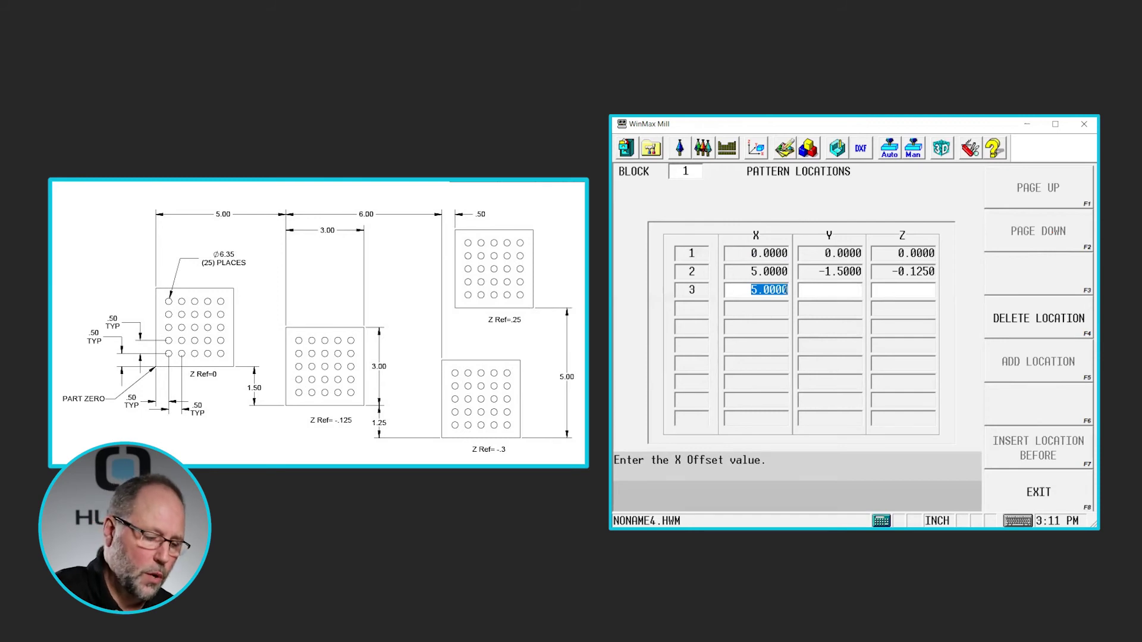
Enter pattern location 3 as X 11, Y -2.75, Z 0.3.
text(11)
key(Return)
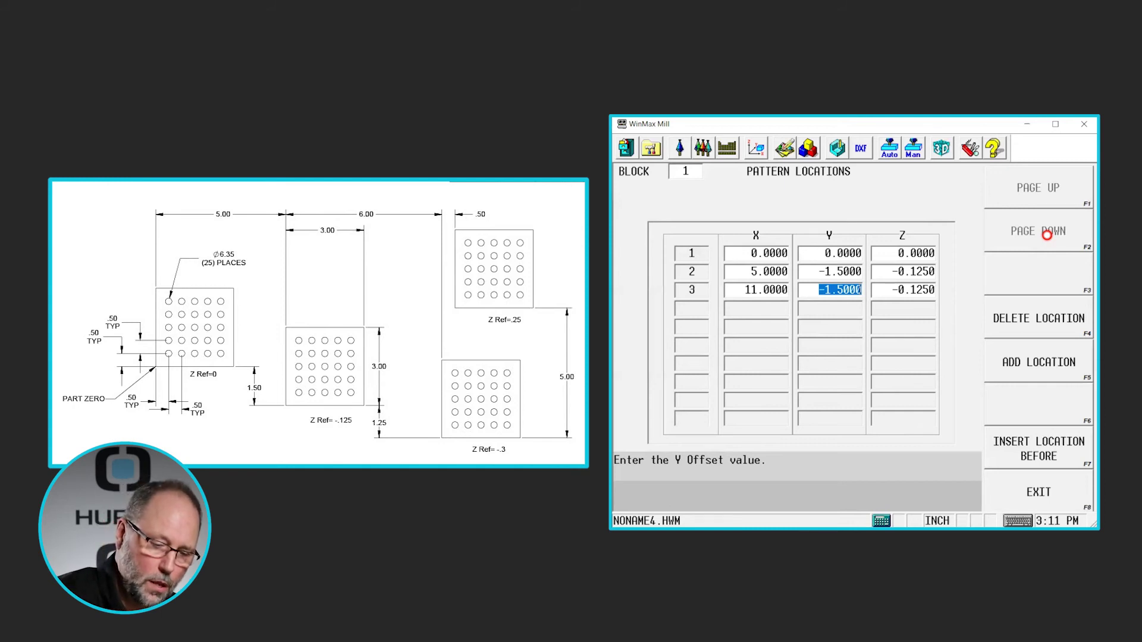
text(-1)
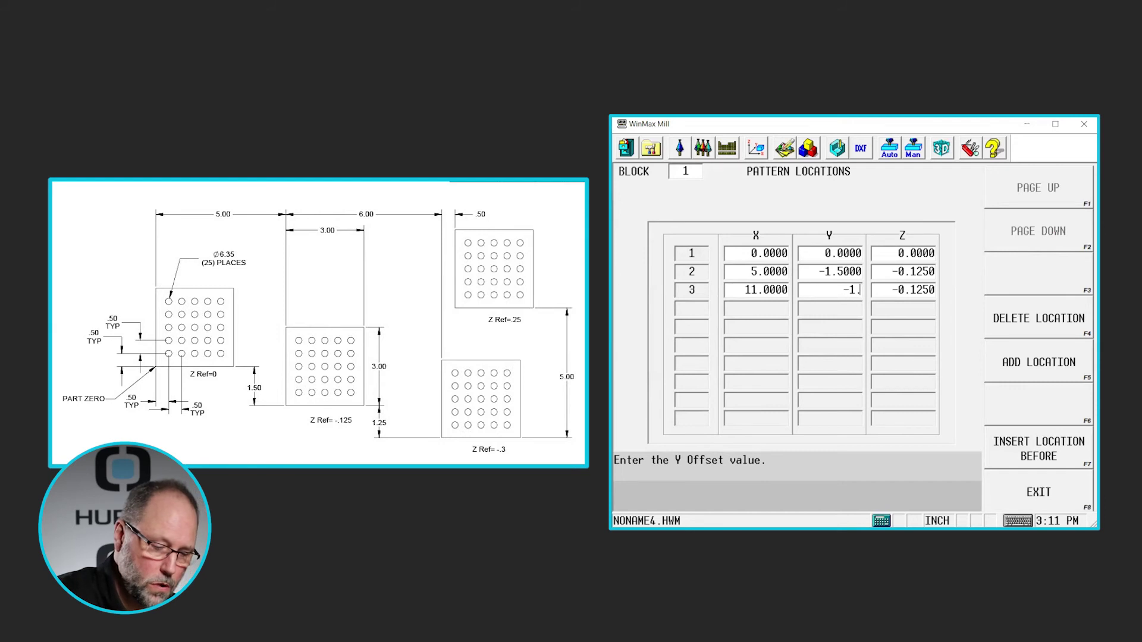
text(.25)
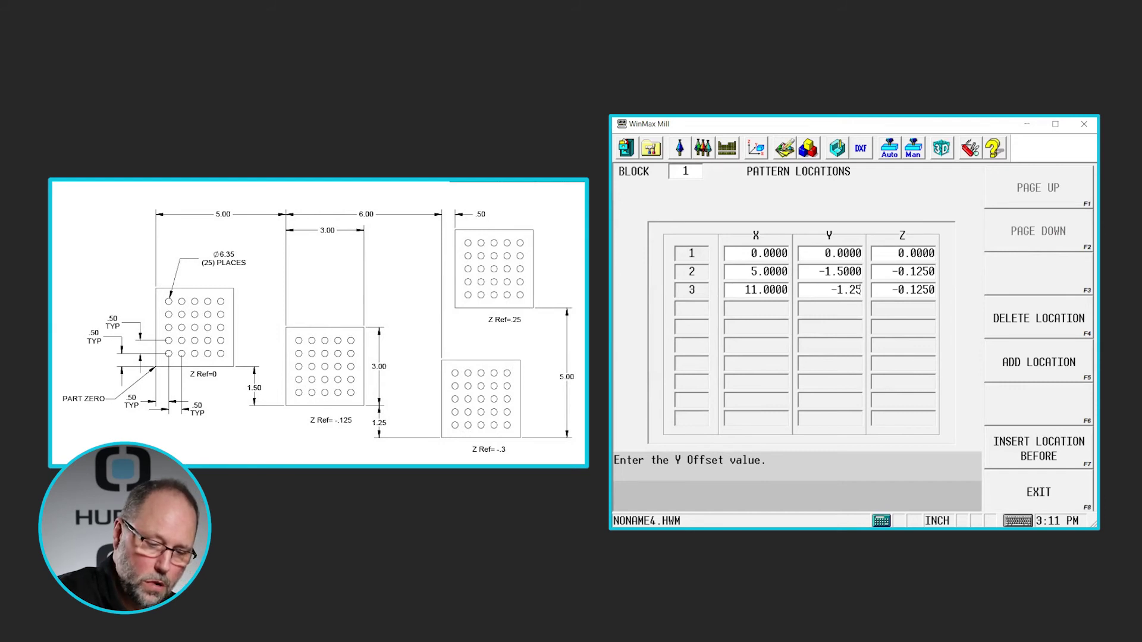
key(shift+Home)
text(-.25)
key(Return)
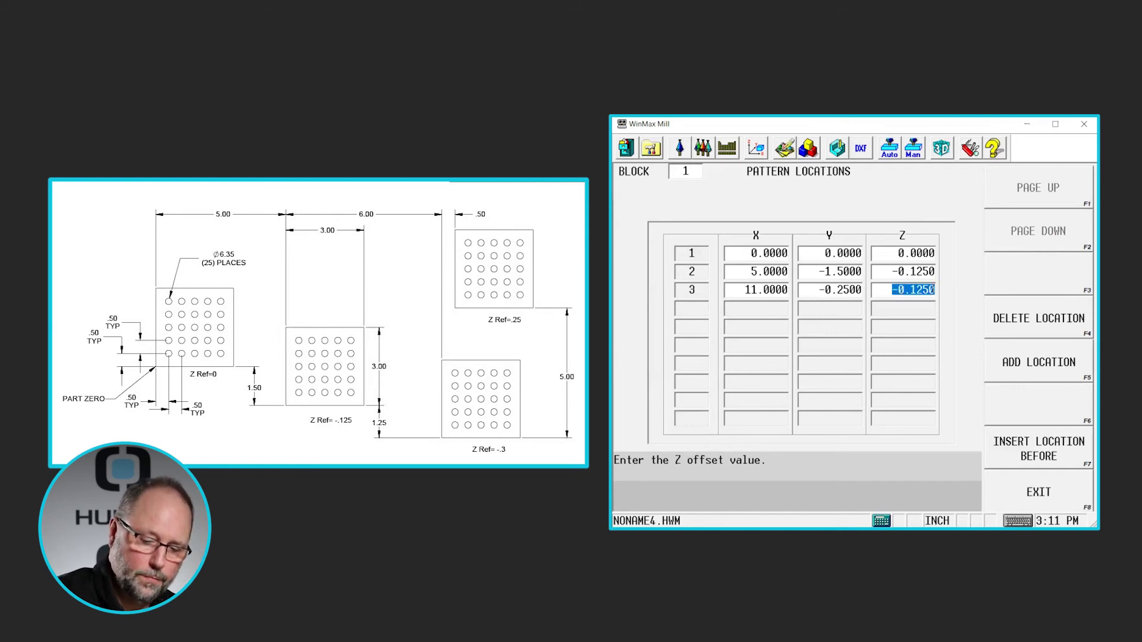
click(830, 290)
text(-)
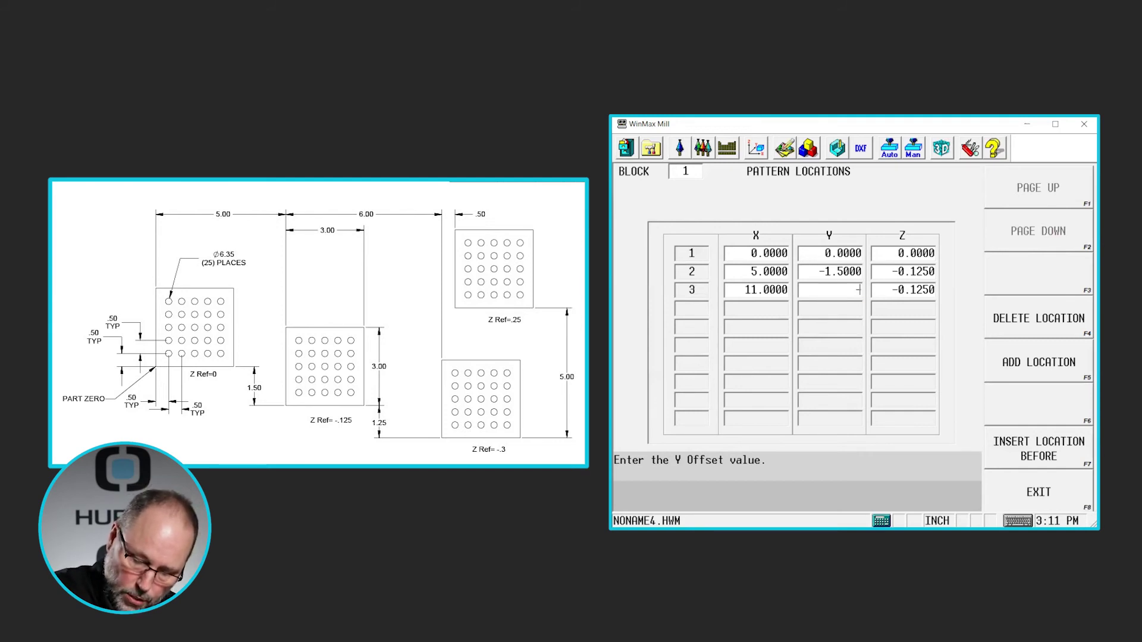
text(2.75)
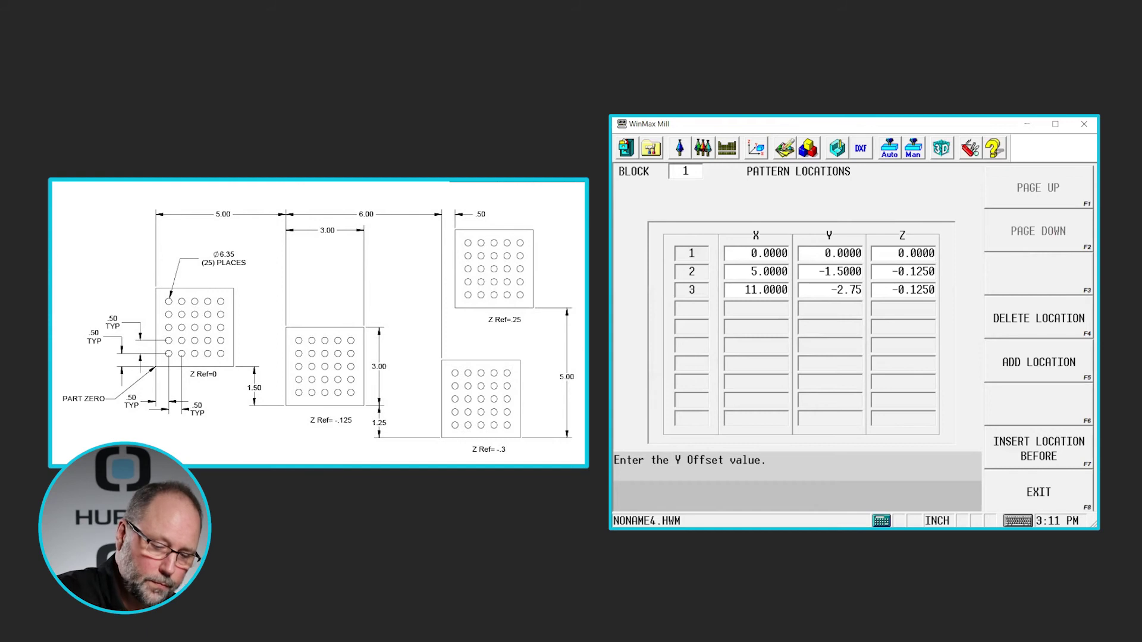
key(Return)
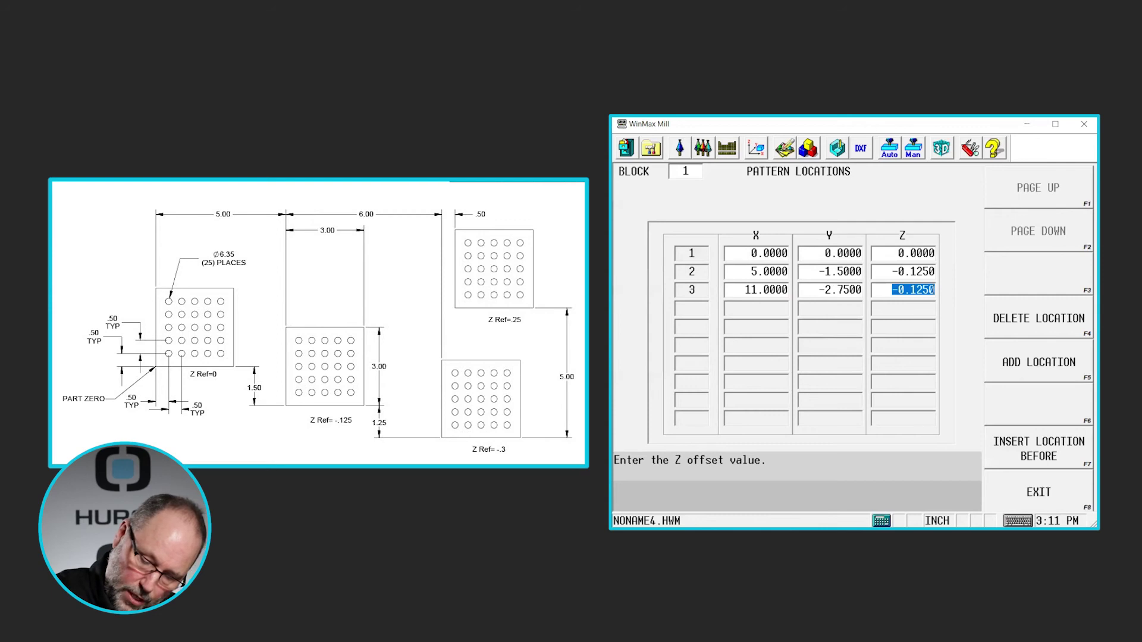
text(.3)
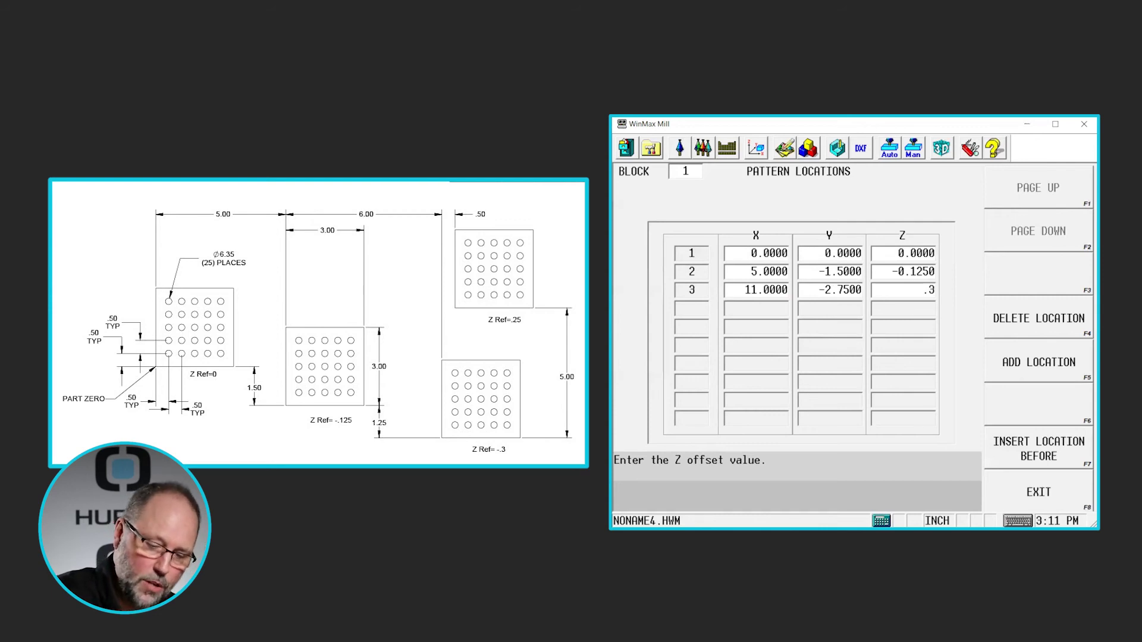
key(Return)
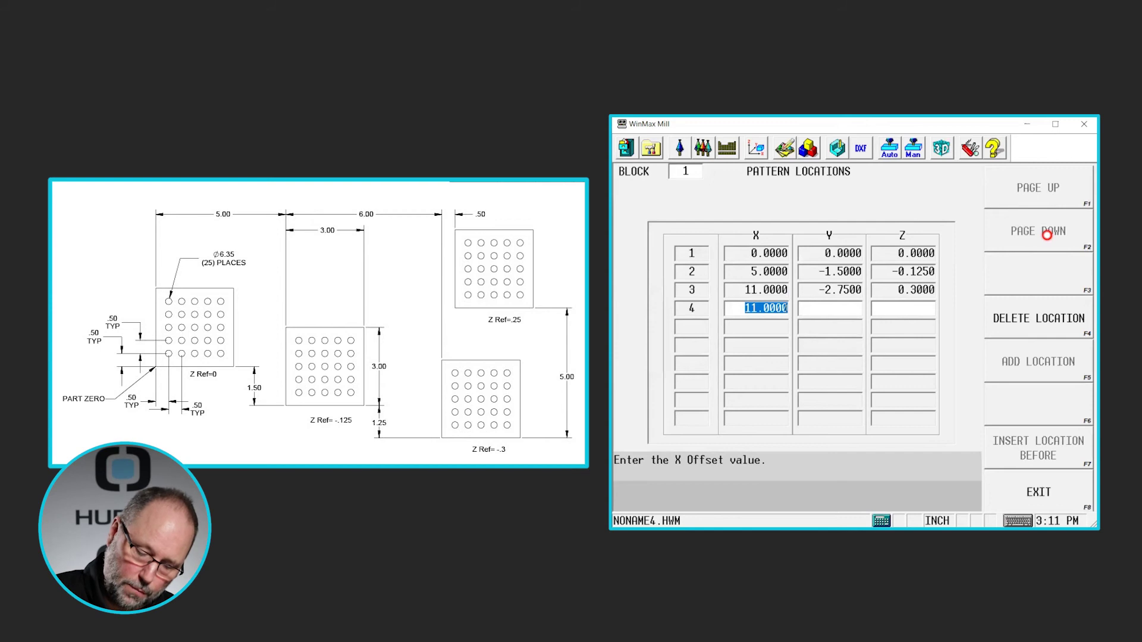
Set pattern location 4 to X 11.5, Y 2.25, Z 0.25.
text(1)
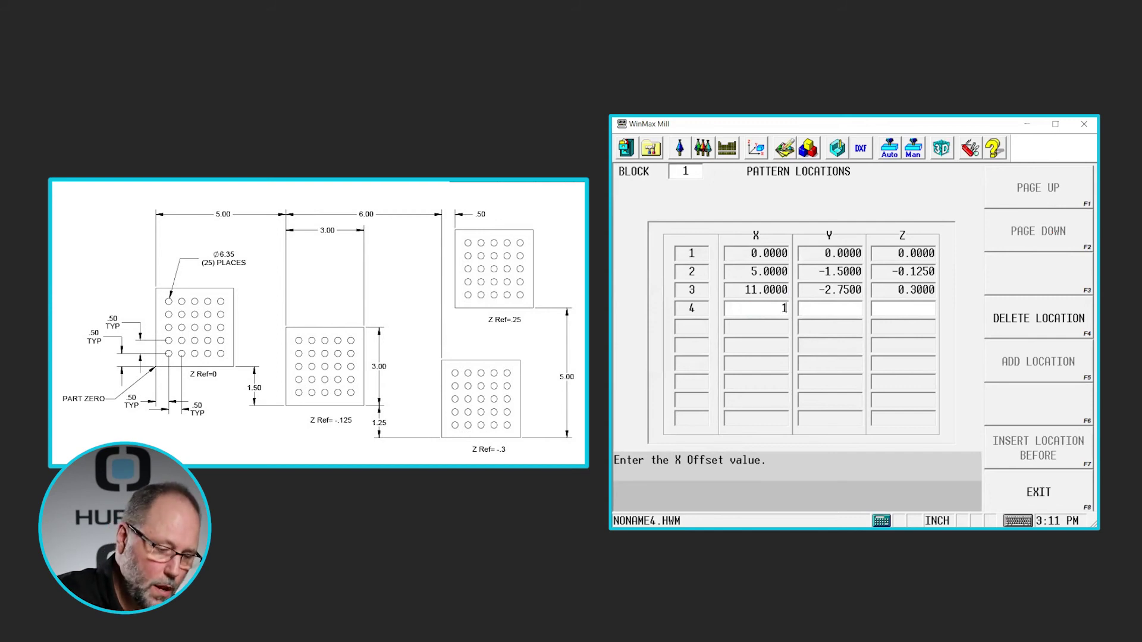
text(1.5)
key(Return)
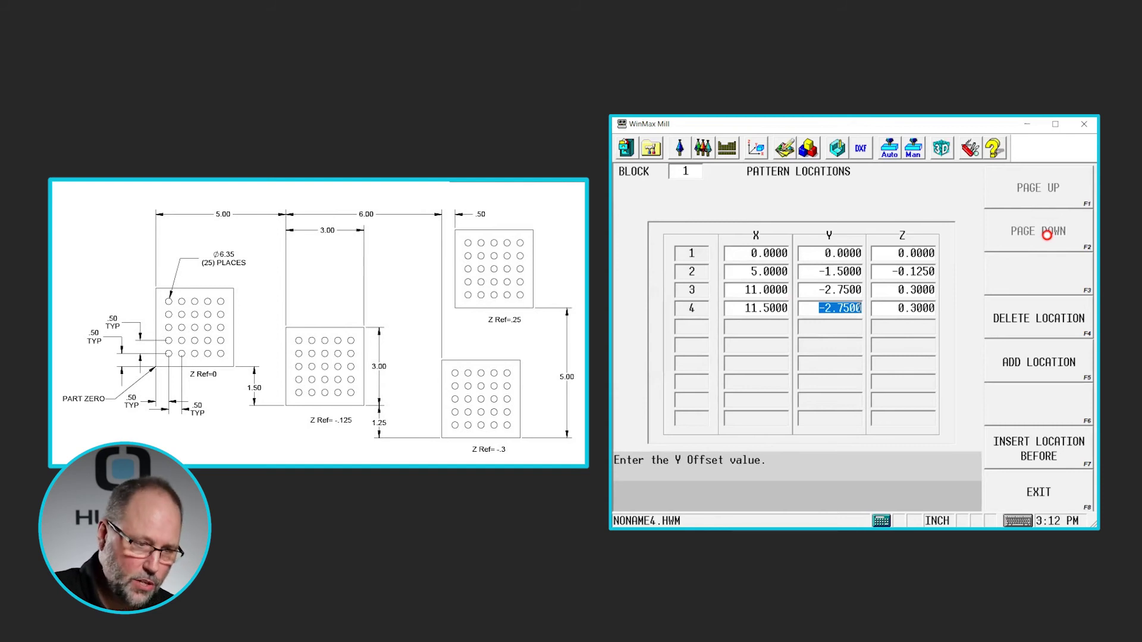
text(5)
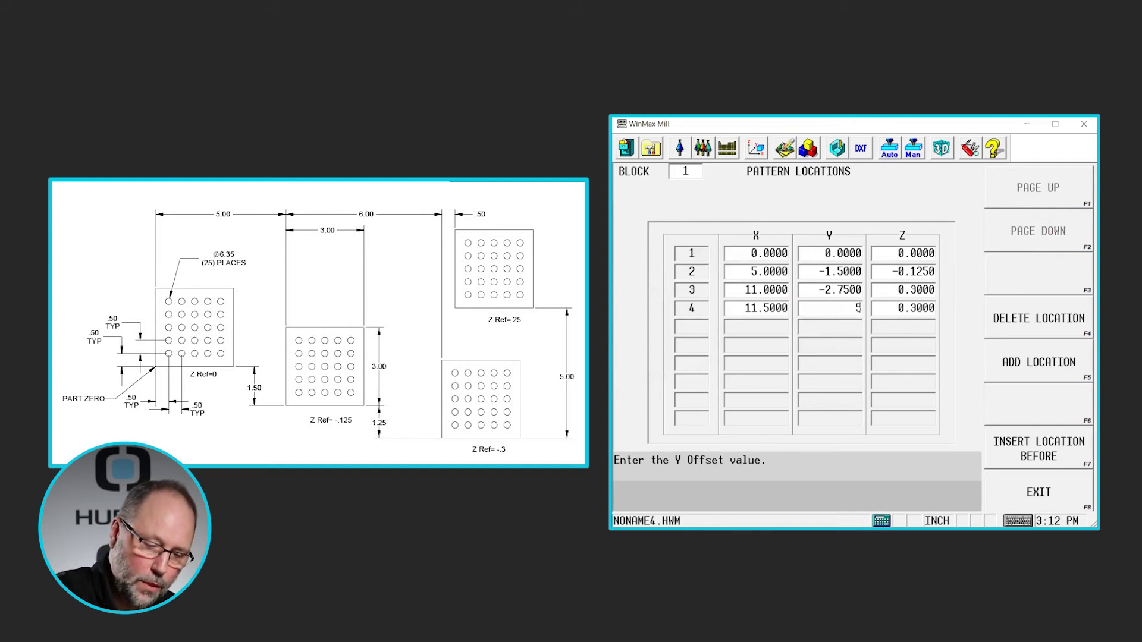
key(Return)
text(2.25)
key(Return)
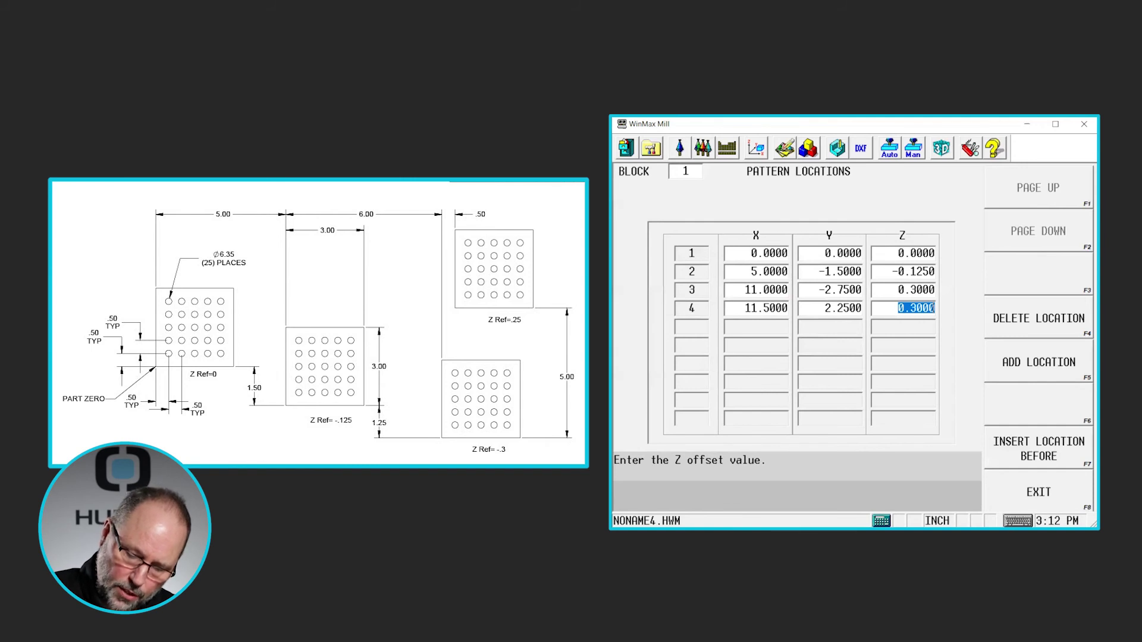
text(.25)
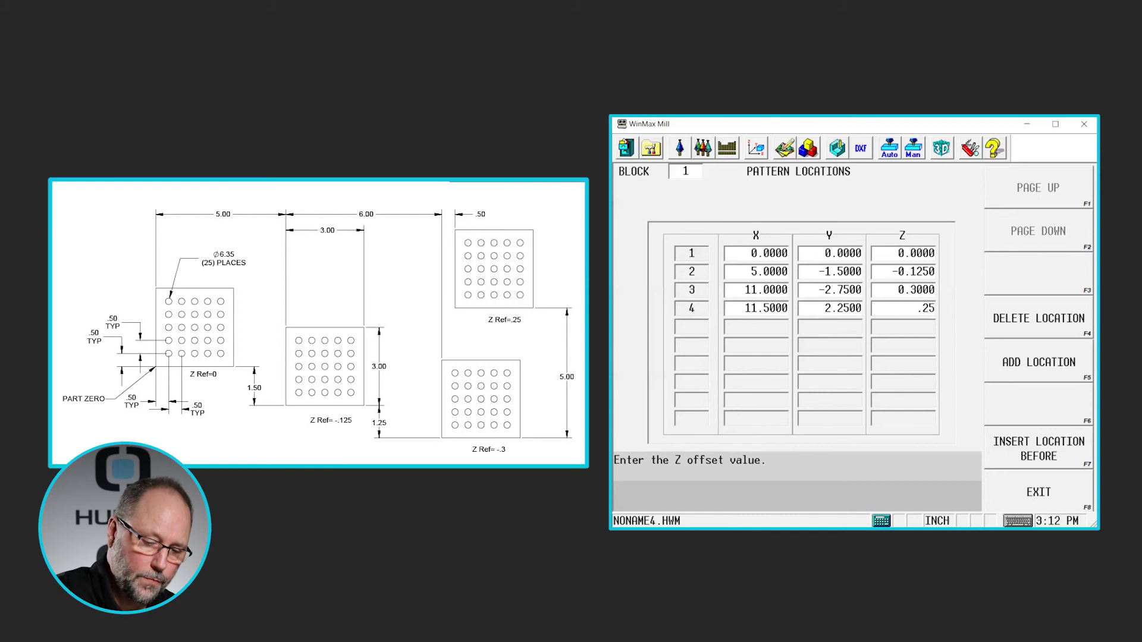
key(Return)
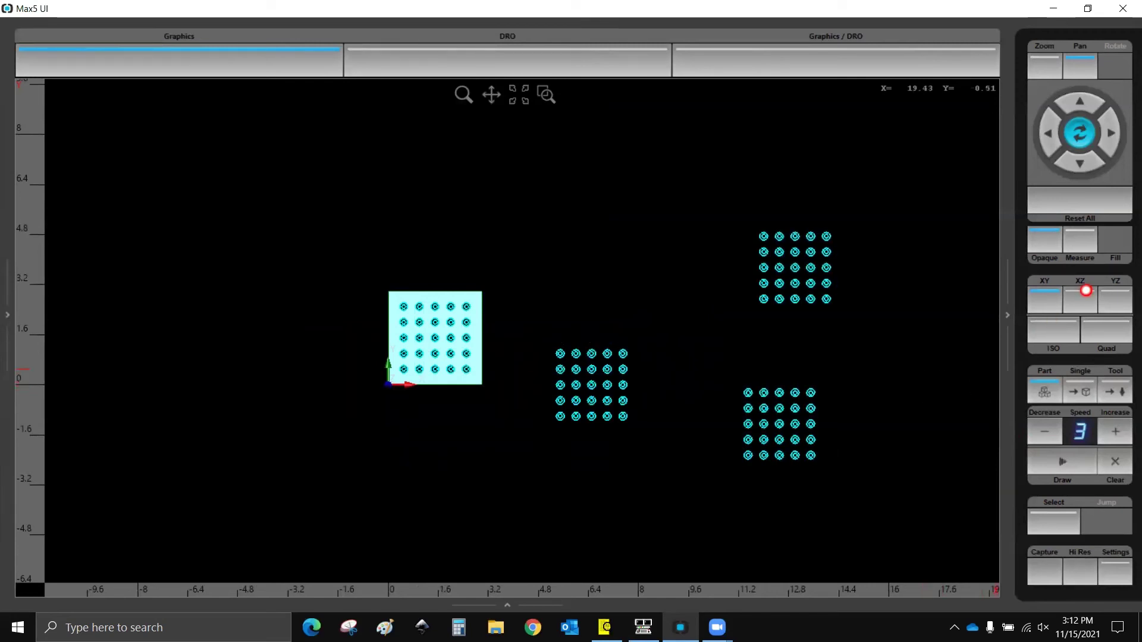
click(1082, 294)
scroll(768, 315, down, 4)
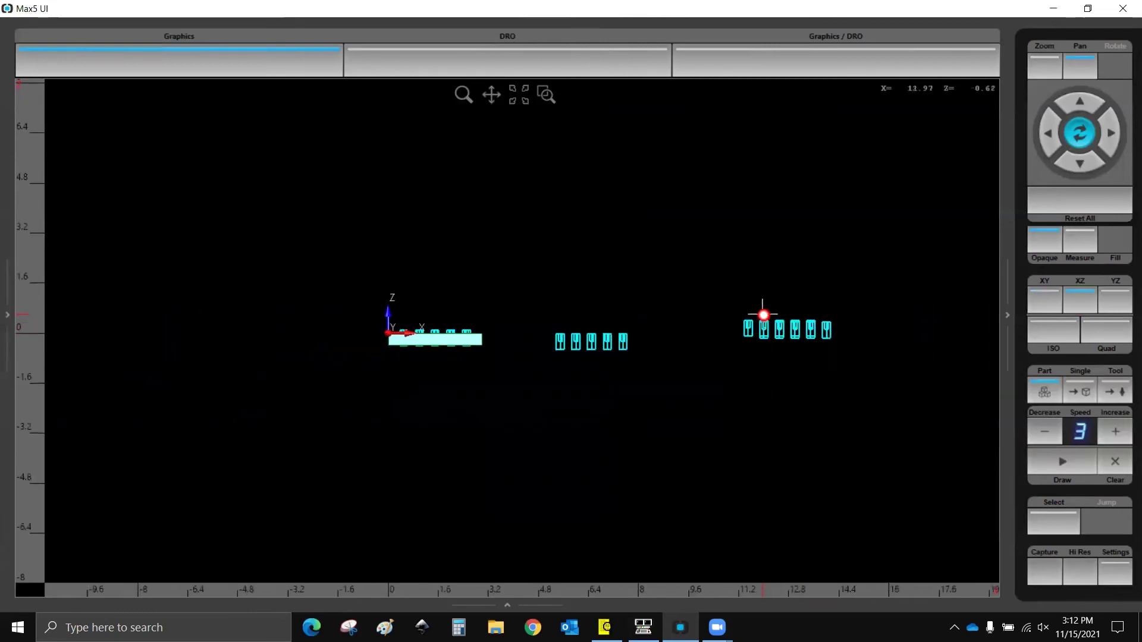
scroll(761, 314, up, 3)
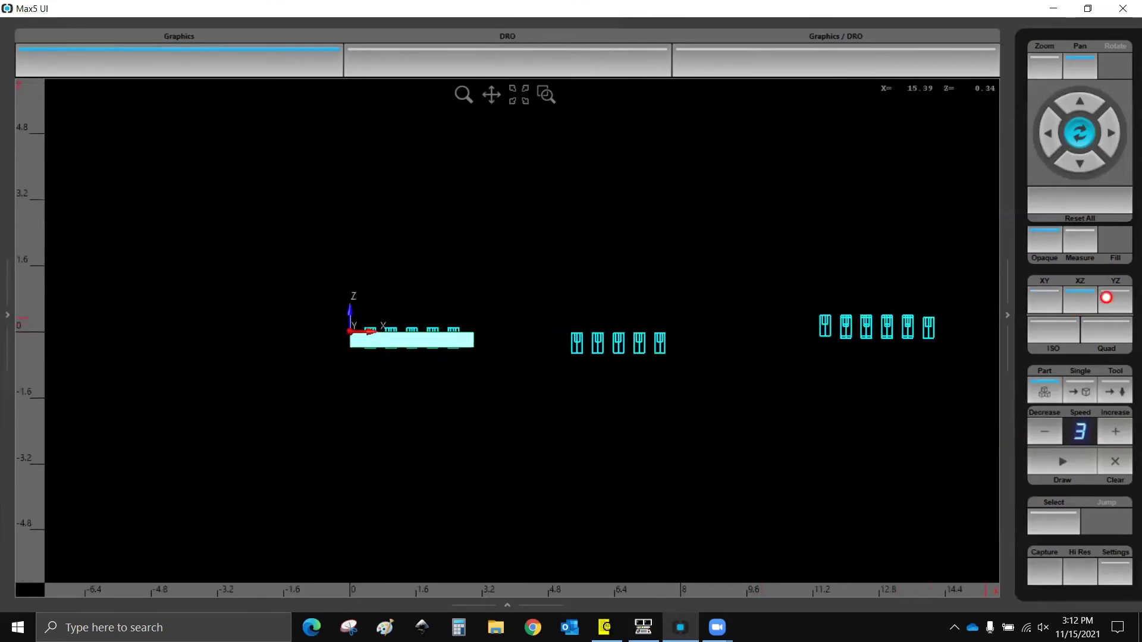
click(1045, 301)
scroll(844, 309, down, 1)
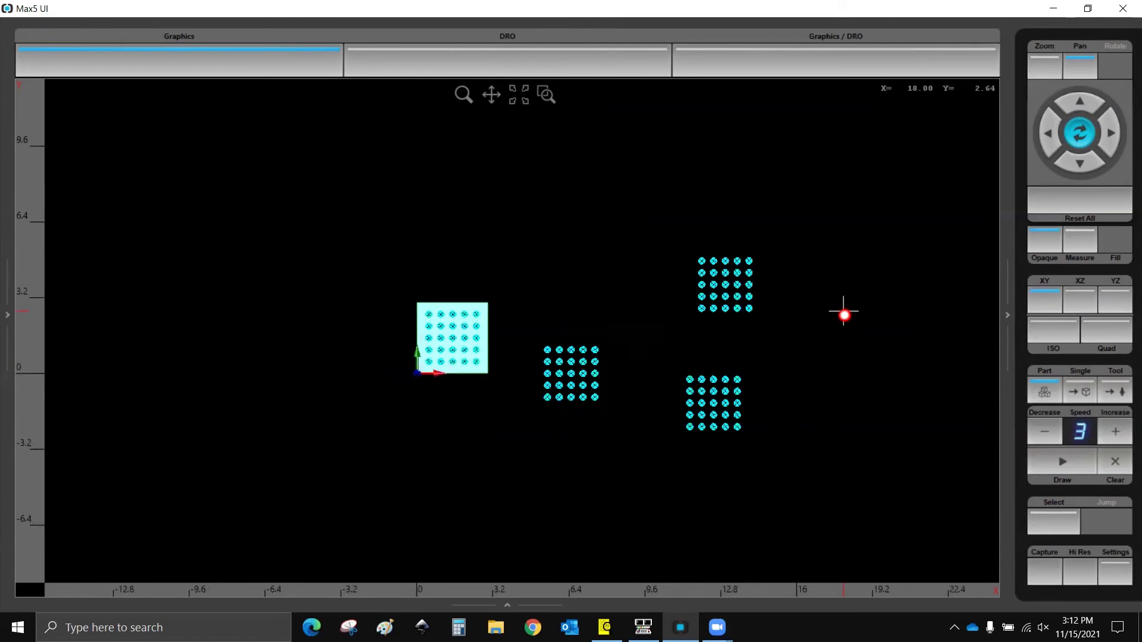
scroll(844, 313, up, 2)
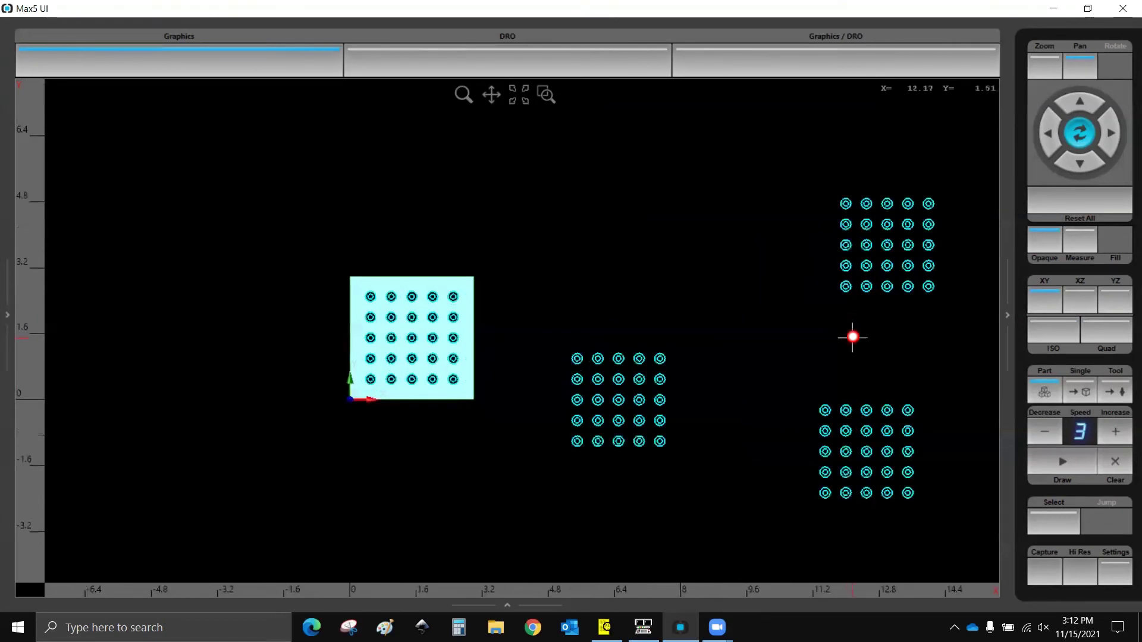
scroll(765, 327, up, 1)
drag(765, 327, 564, 283)
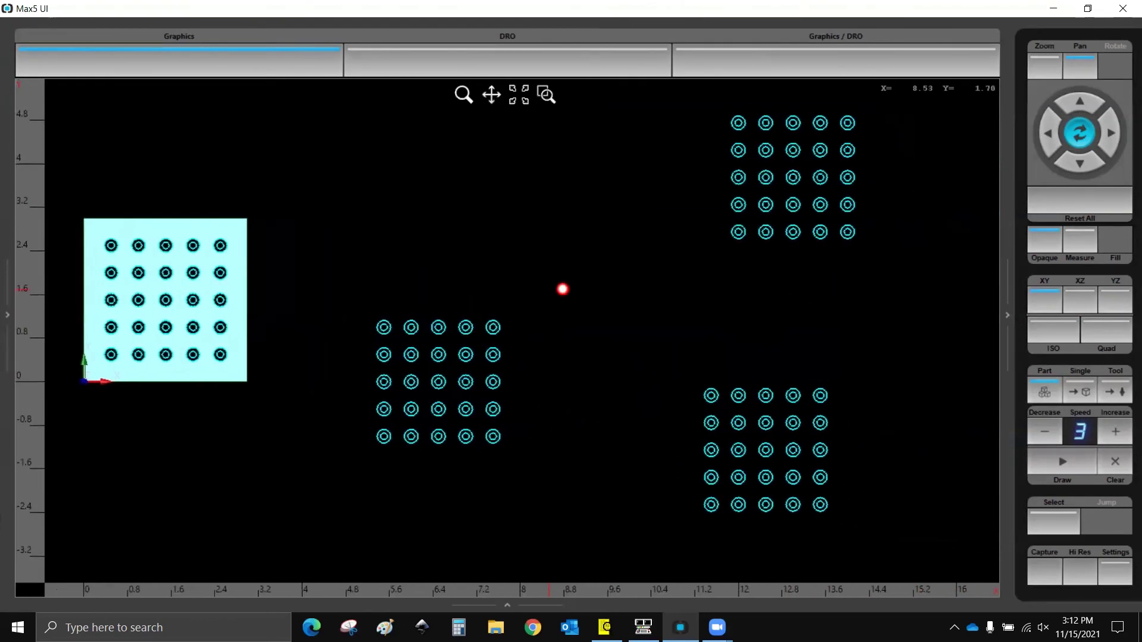
scroll(563, 289, down, 1)
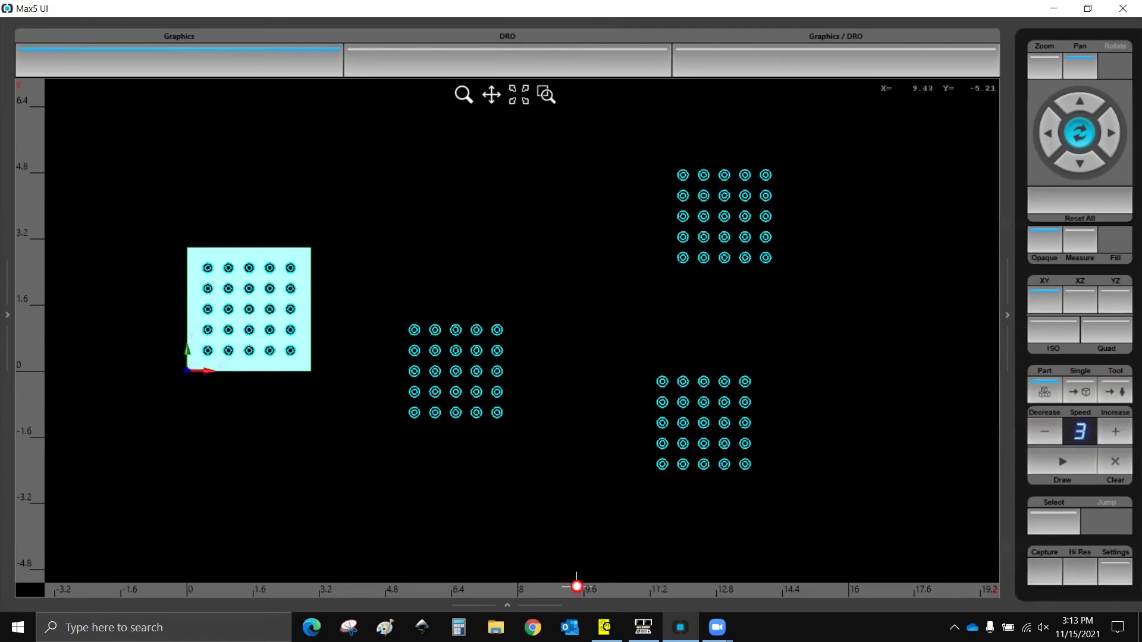
click(644, 628)
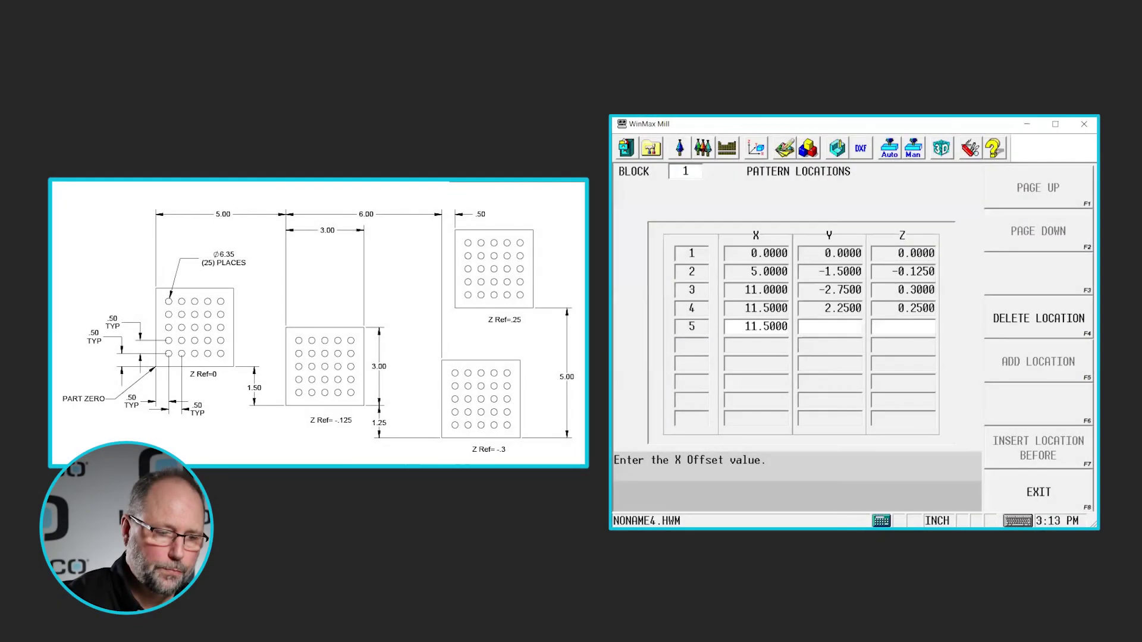
Open the PATTERN LOCATIONS block to check it, then return to program review.
key(F8)
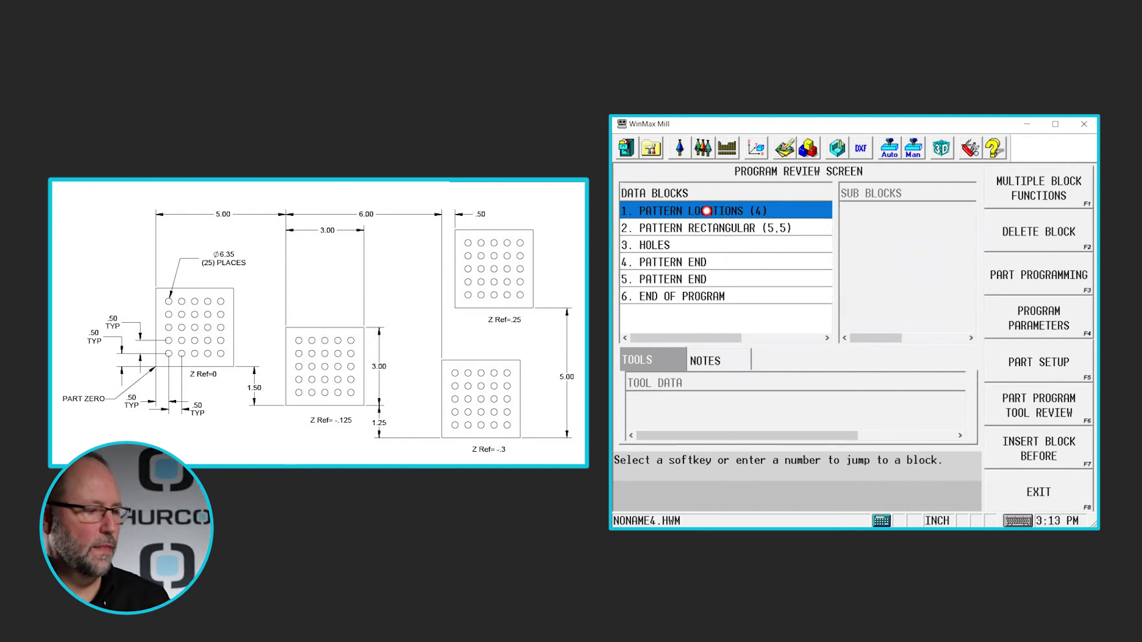
double_click(706, 209)
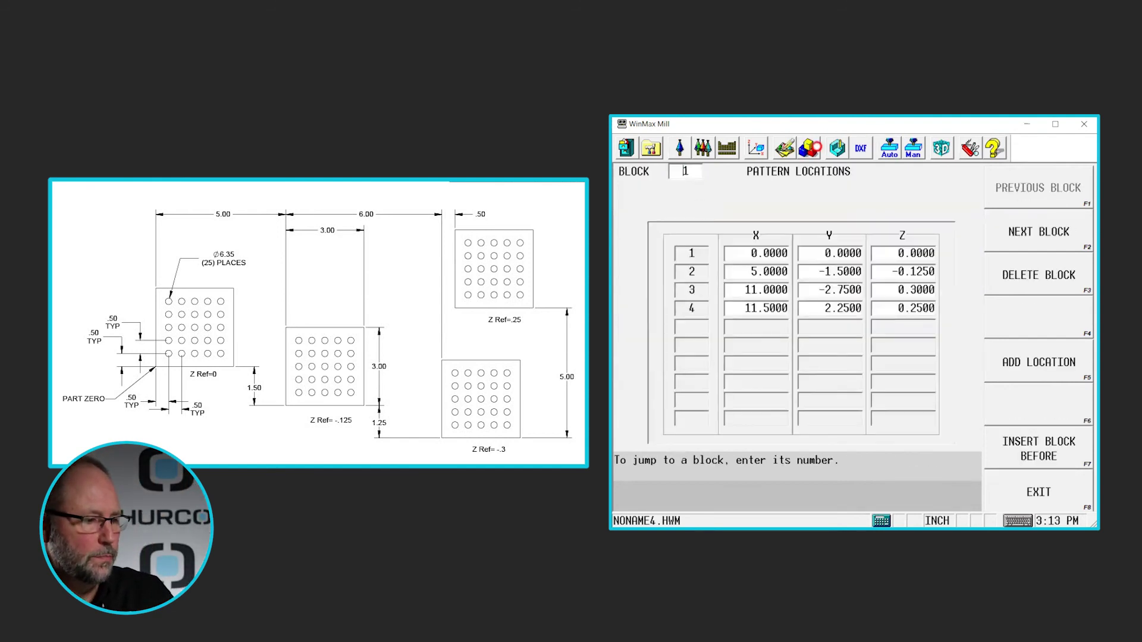
key(F8)
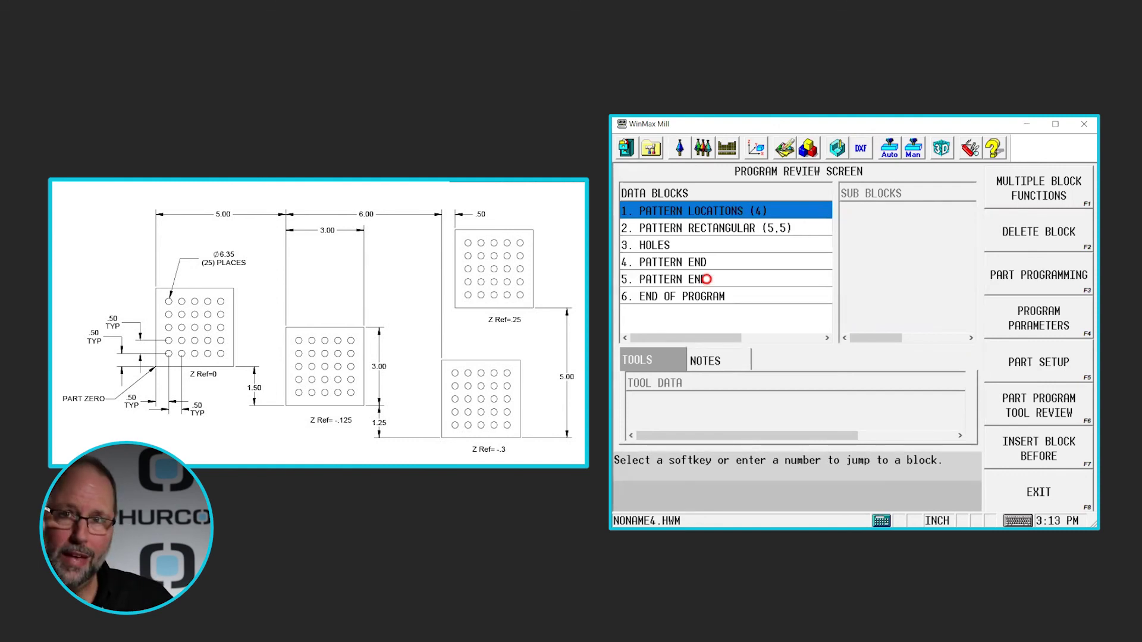
Copy blocks 1–5 and paste them before END OF PROGRAM.
shift+click(706, 279)
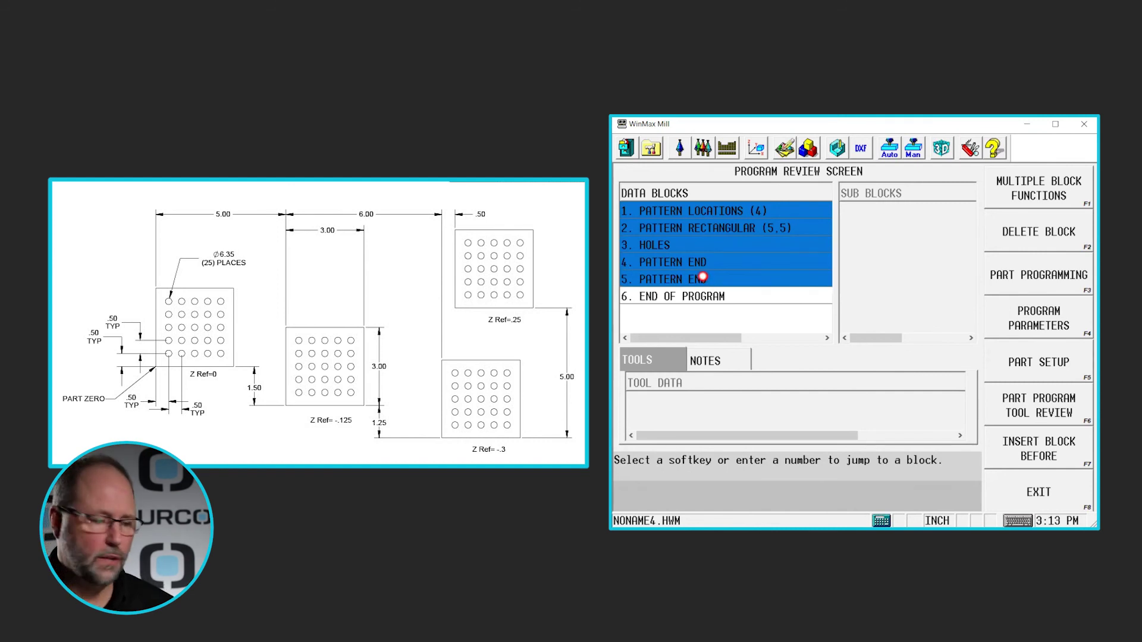
click(1034, 185)
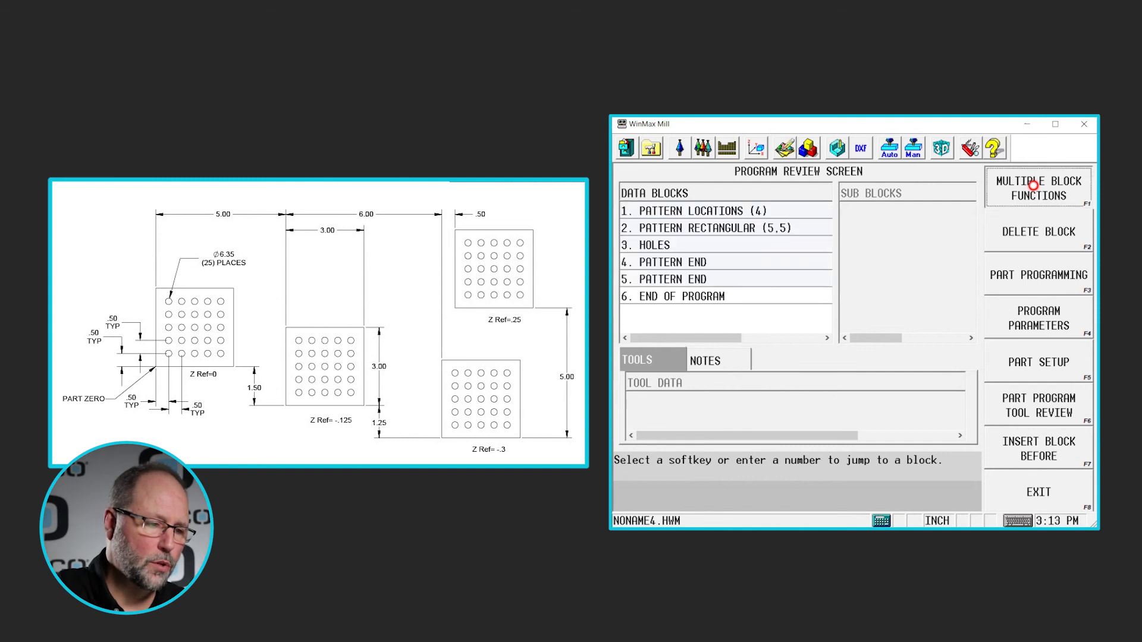
click(1038, 233)
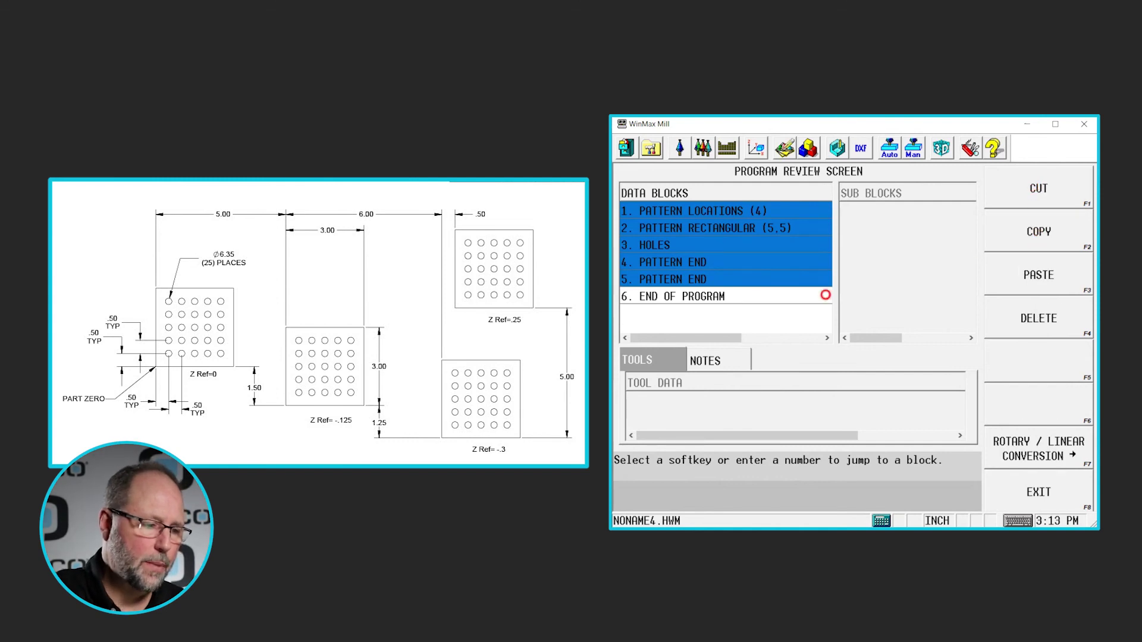
click(750, 296)
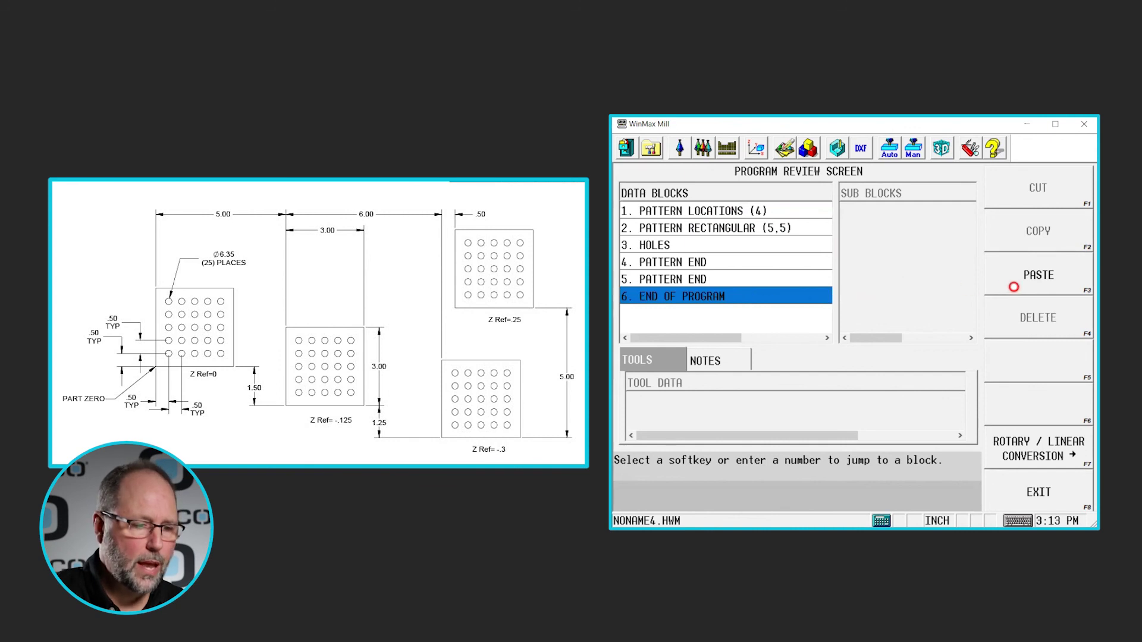
click(1014, 287)
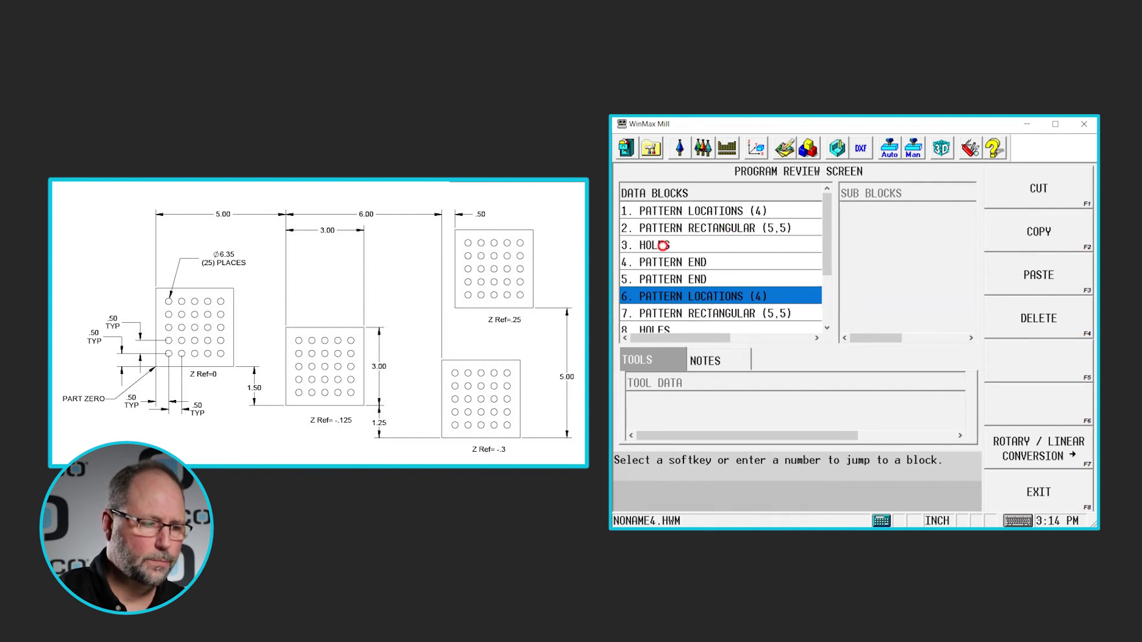
Remove the DRILL operation from the first HOLES block (block 3).
click(664, 245)
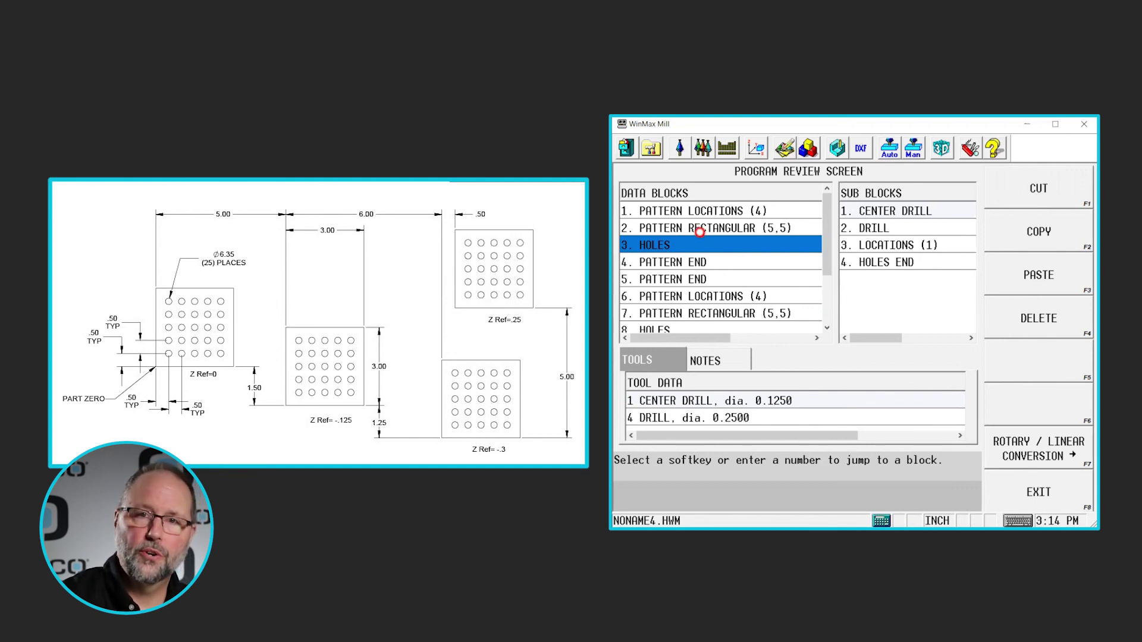
click(878, 230)
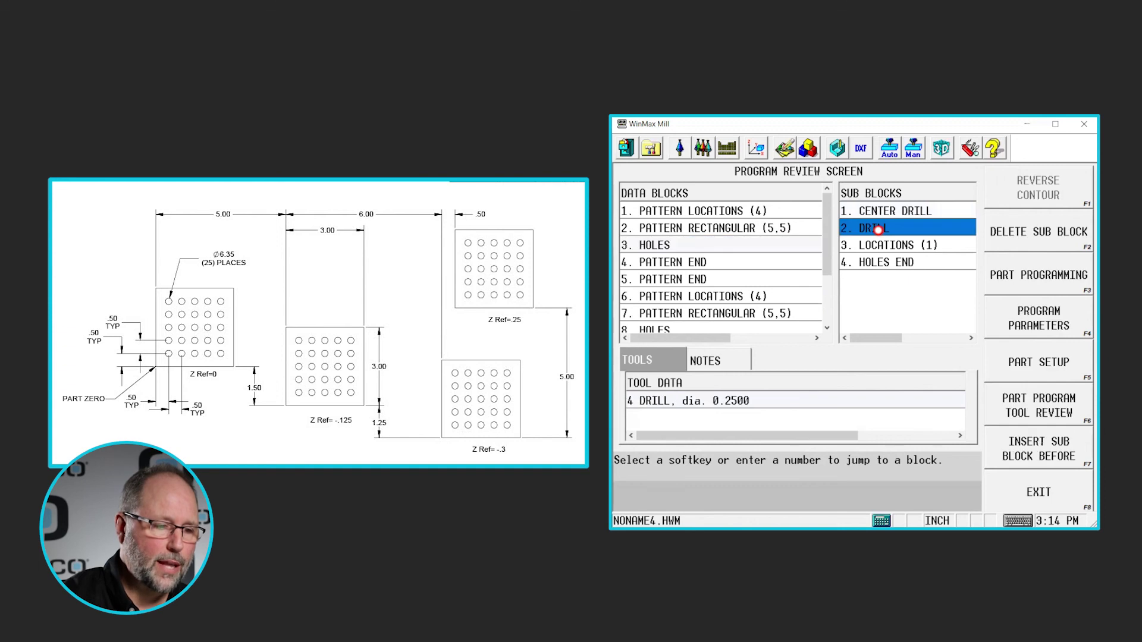
click(1044, 234)
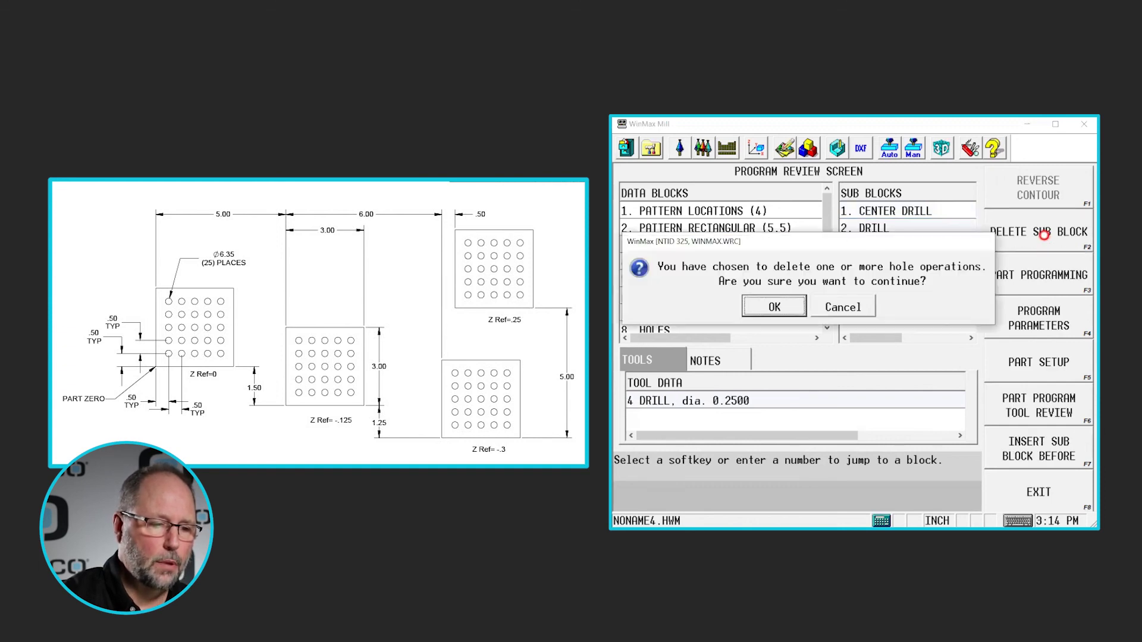
click(783, 306)
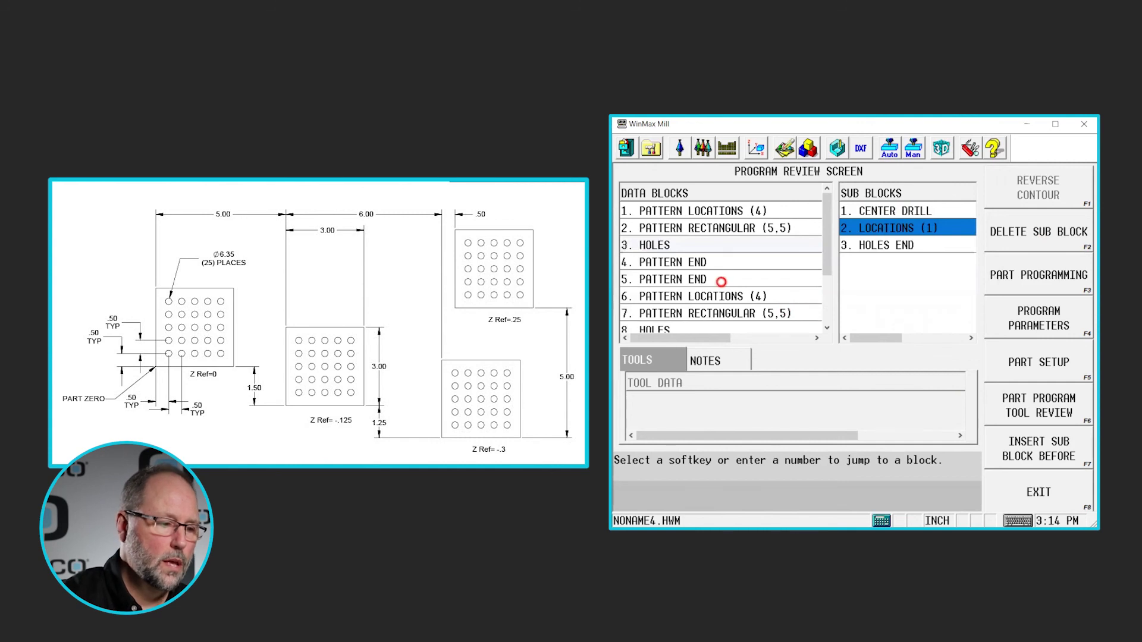
Remove the CENTER DRILL operation from the copied HOLES block 8.
scroll(721, 282, down, 1)
click(669, 281)
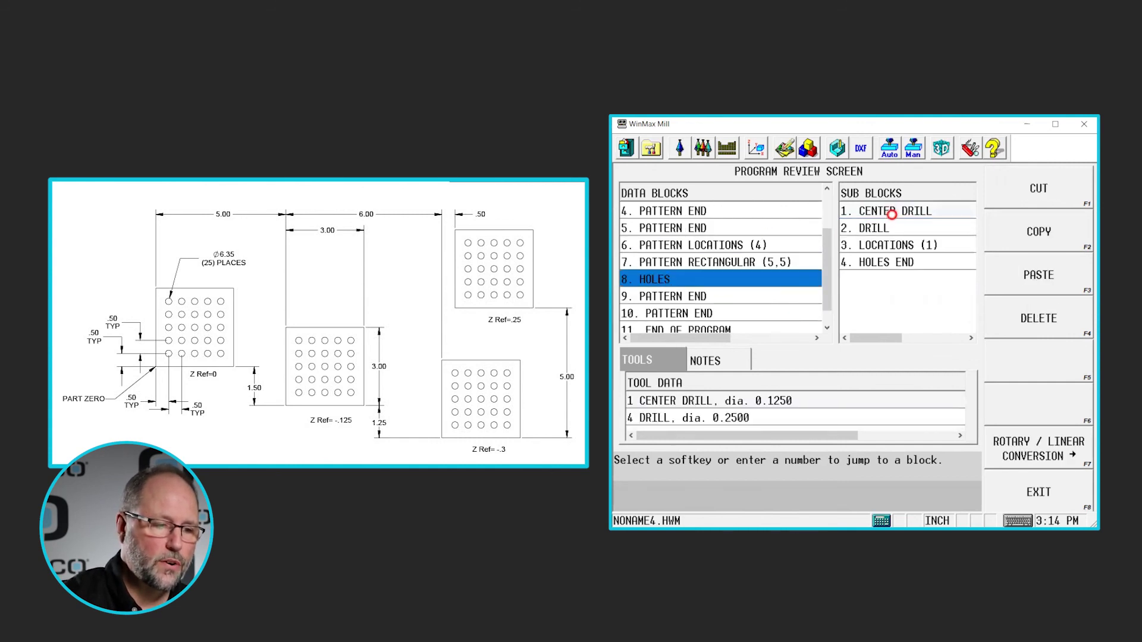
click(892, 213)
click(1022, 229)
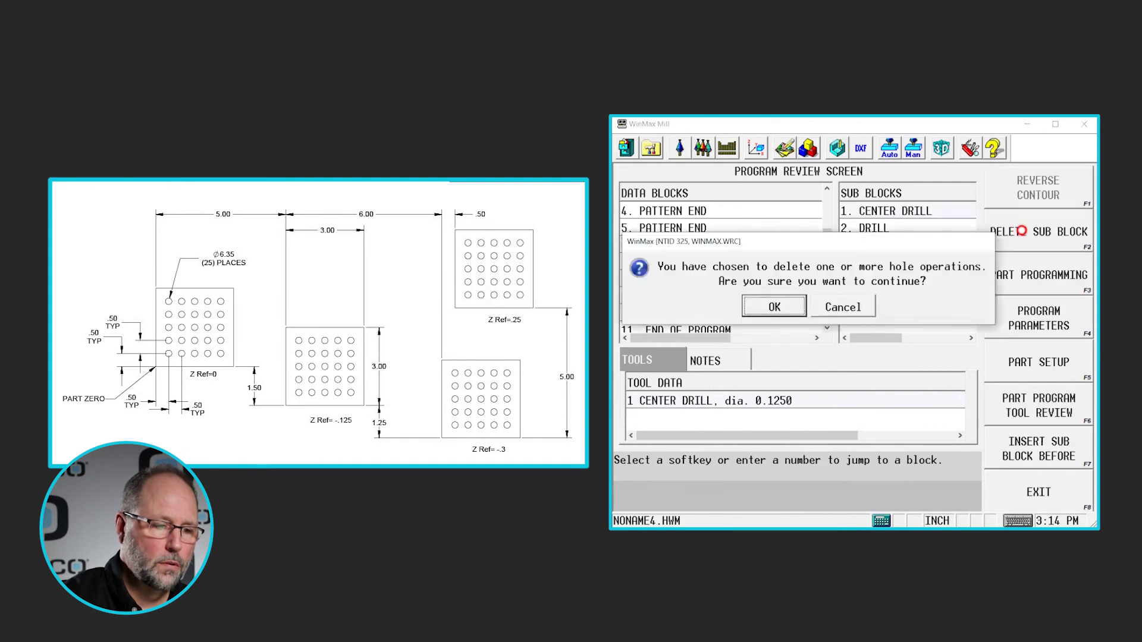
click(792, 308)
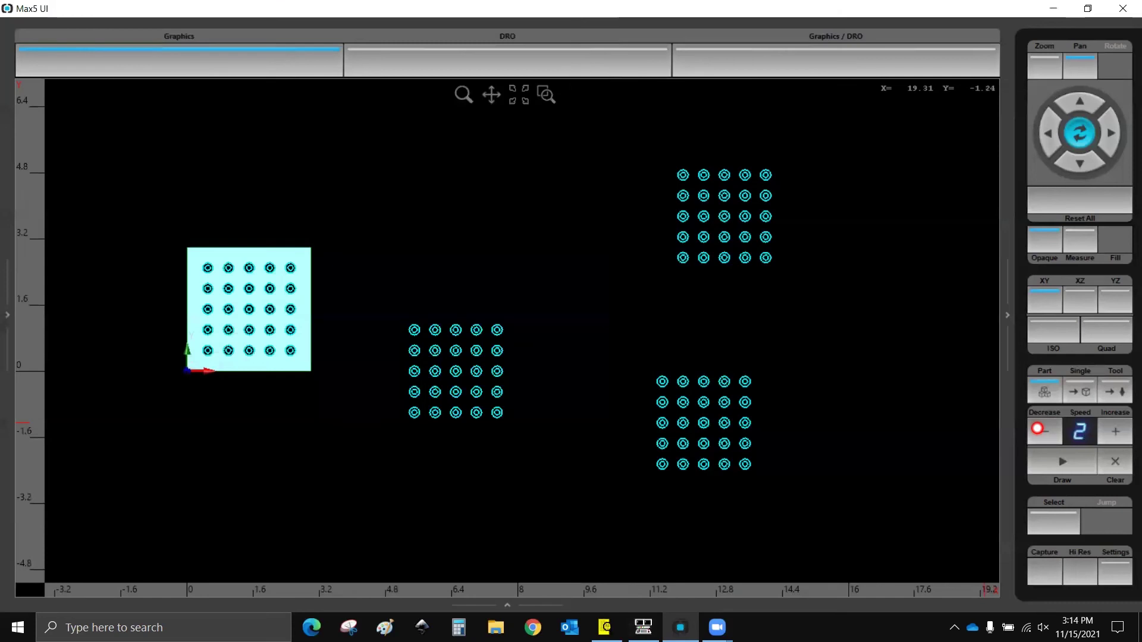
Lower the graphics drawing speed to 1 and redraw the program's holes.
click(1045, 431)
click(1062, 461)
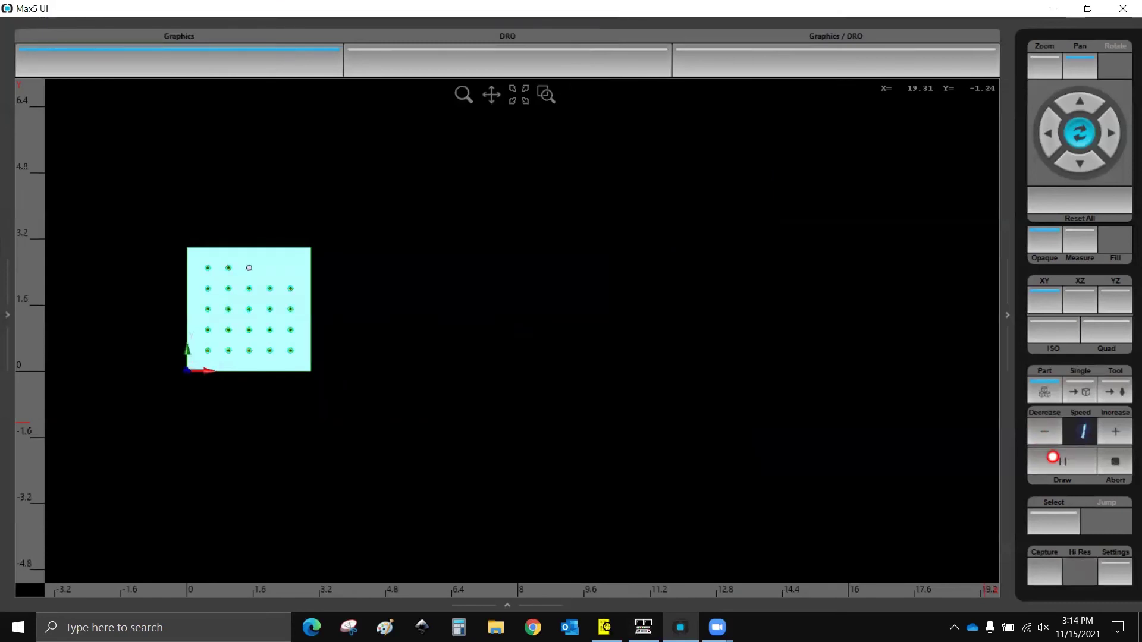